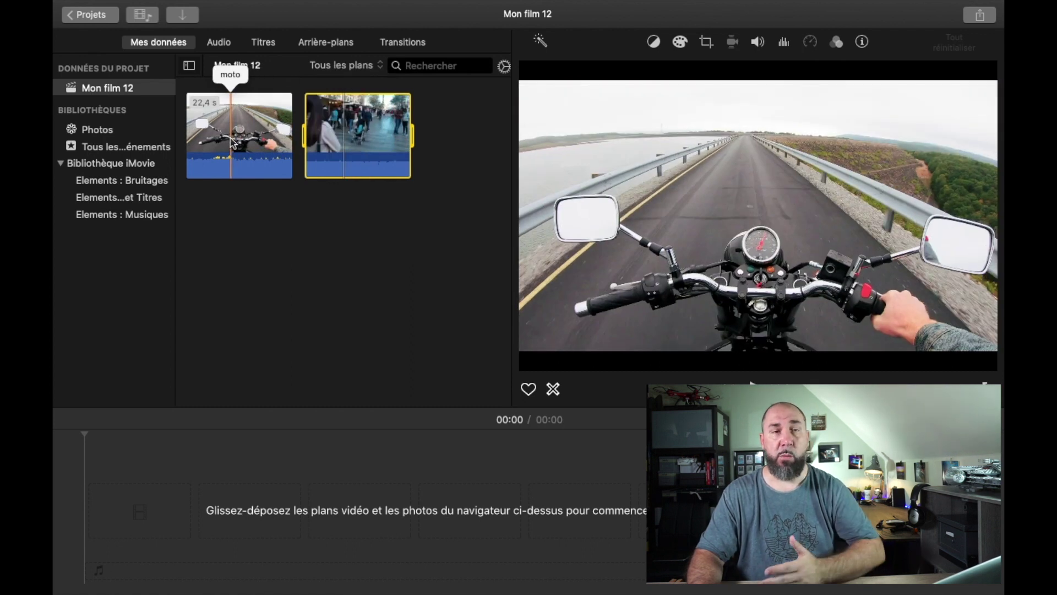
- Add the moto clip to the start of the empty timeline, then detach its audio and delete the audio track
drag(231, 143, 127, 498)
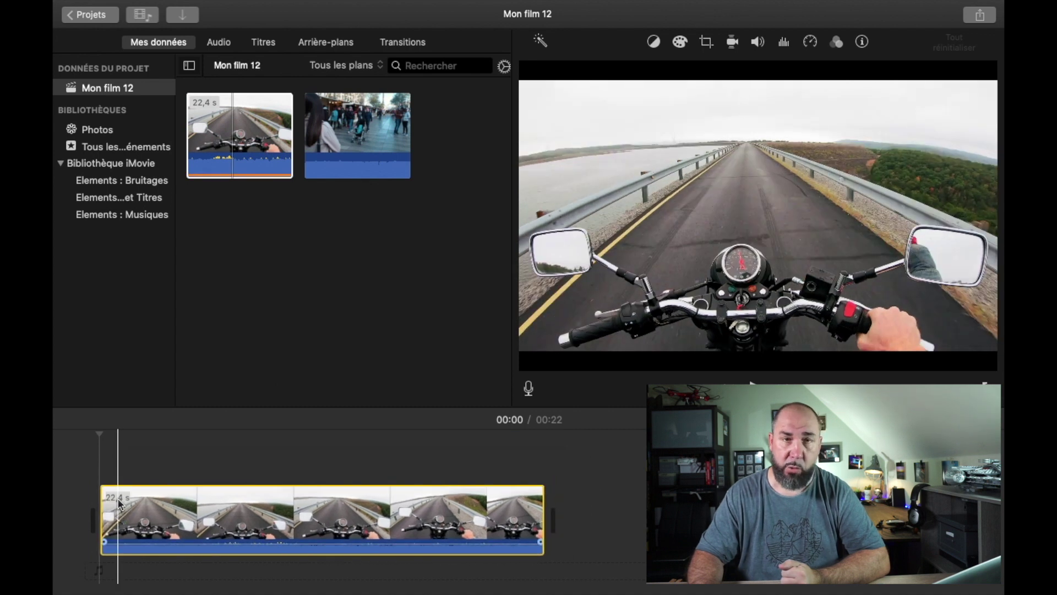
click(197, 500)
right_click(197, 500)
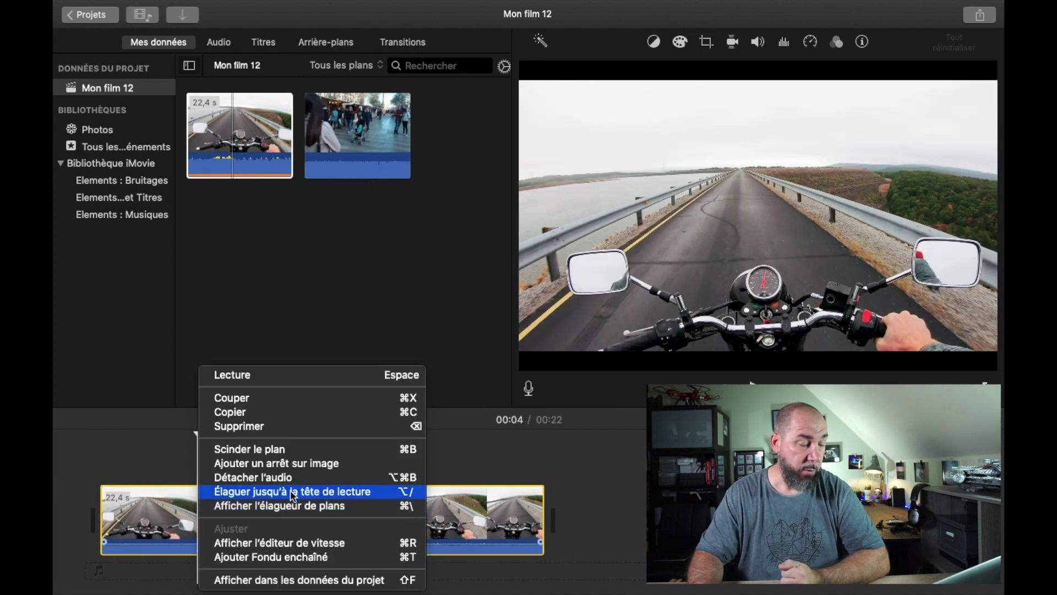
click(259, 477)
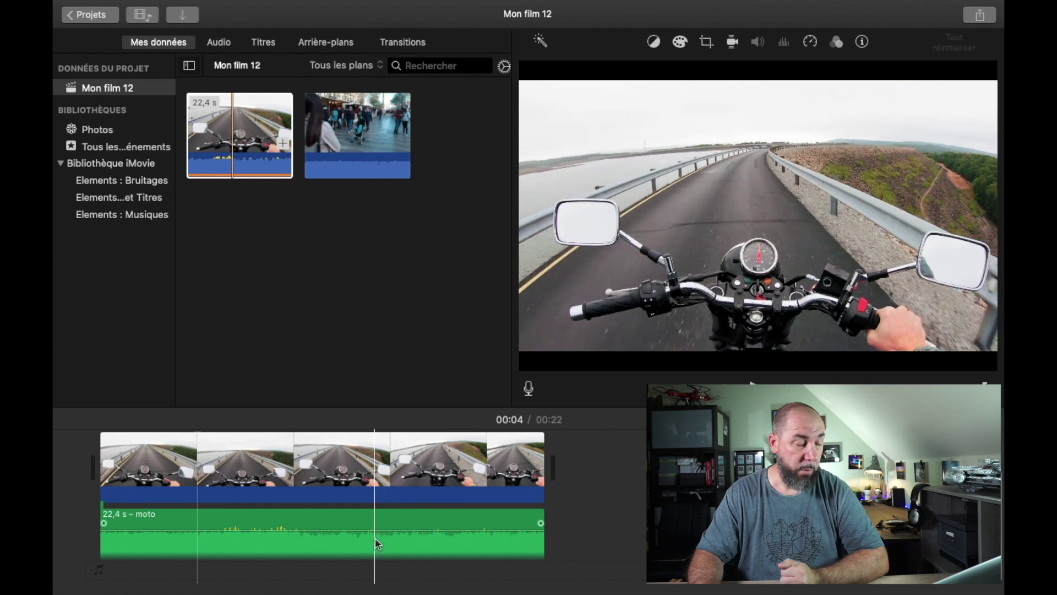
click(374, 537)
key(Delete)
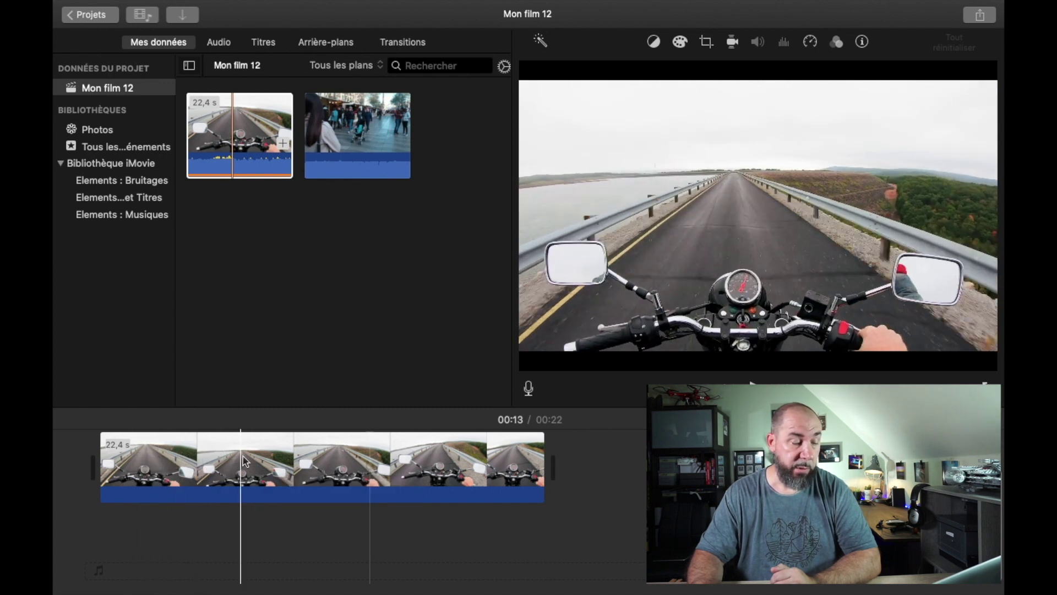
- Export the moto clip's frame at 00:08 as a still image
click(263, 458)
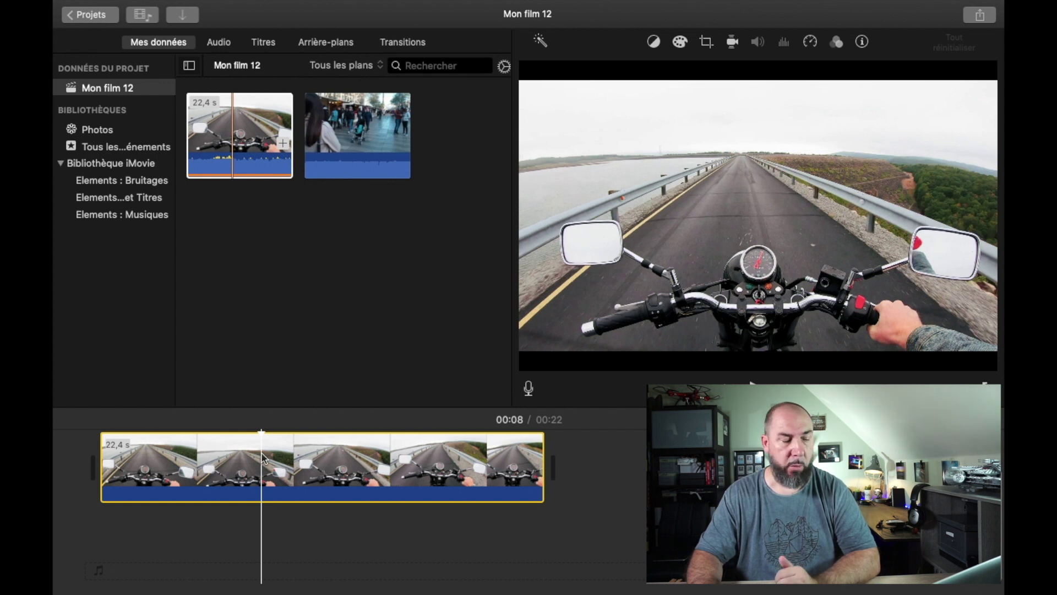
click(980, 16)
click(854, 115)
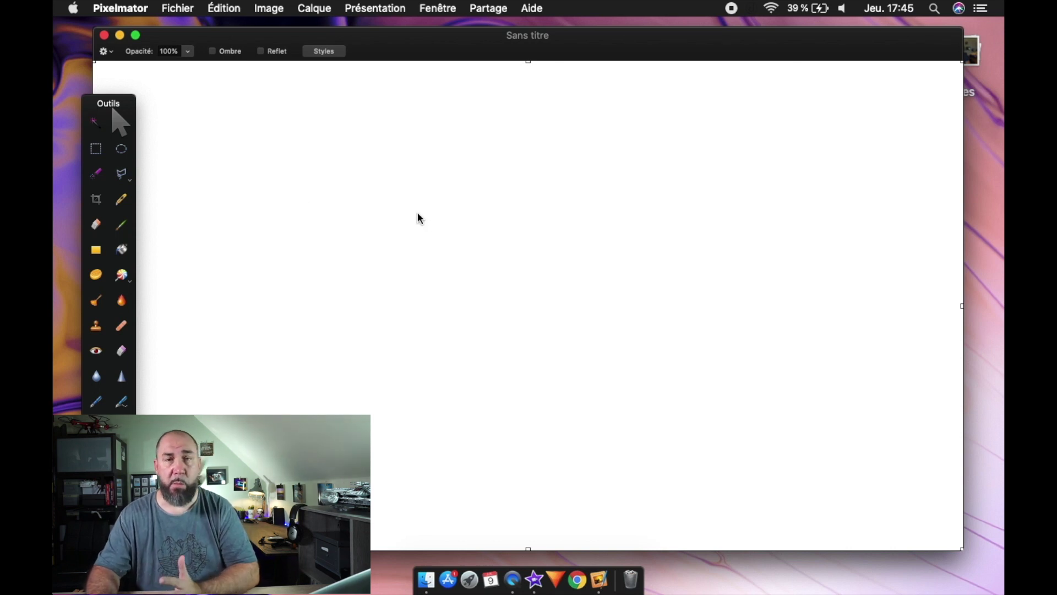
- In Pixelmator, expand the blank document to full screen and move the tool palette closer to the canvas edge
click(136, 36)
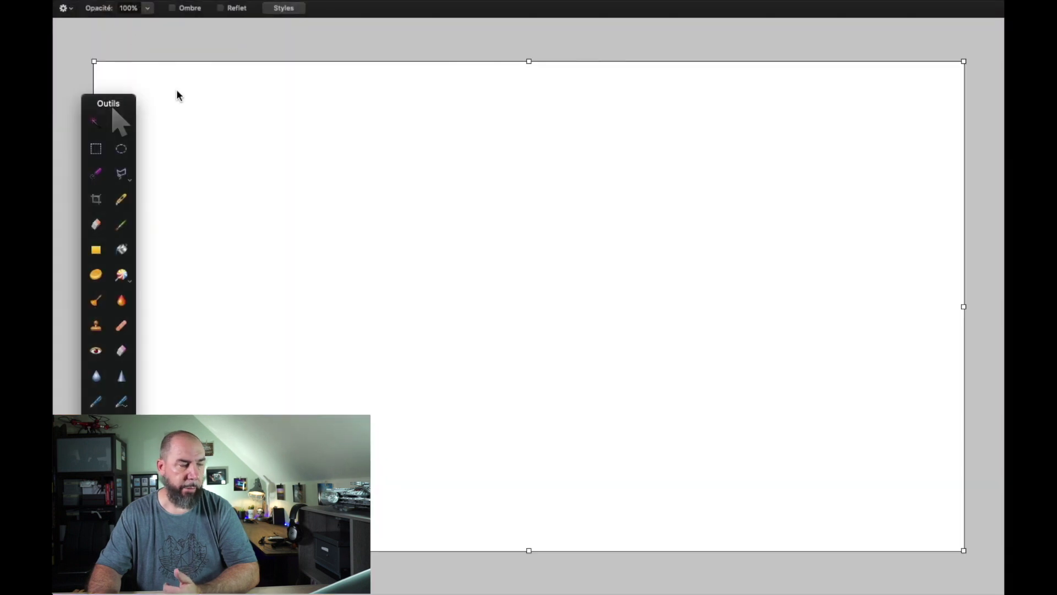
drag(105, 107, 83, 99)
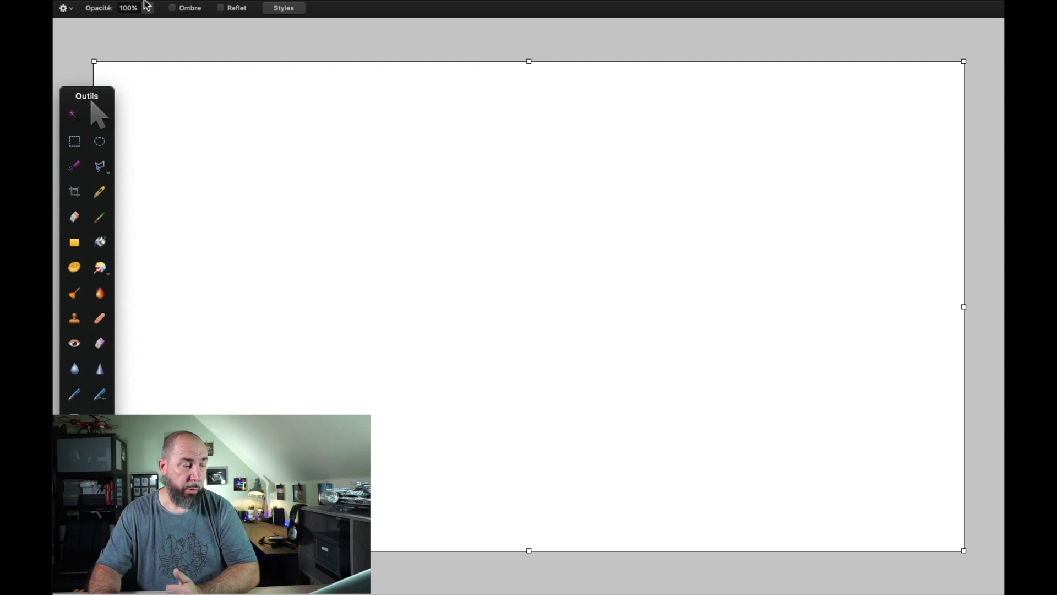
- Add a new photo layer to the blank document using compteur moto.jpg from the Bureau folder
mouse_move(151, 5)
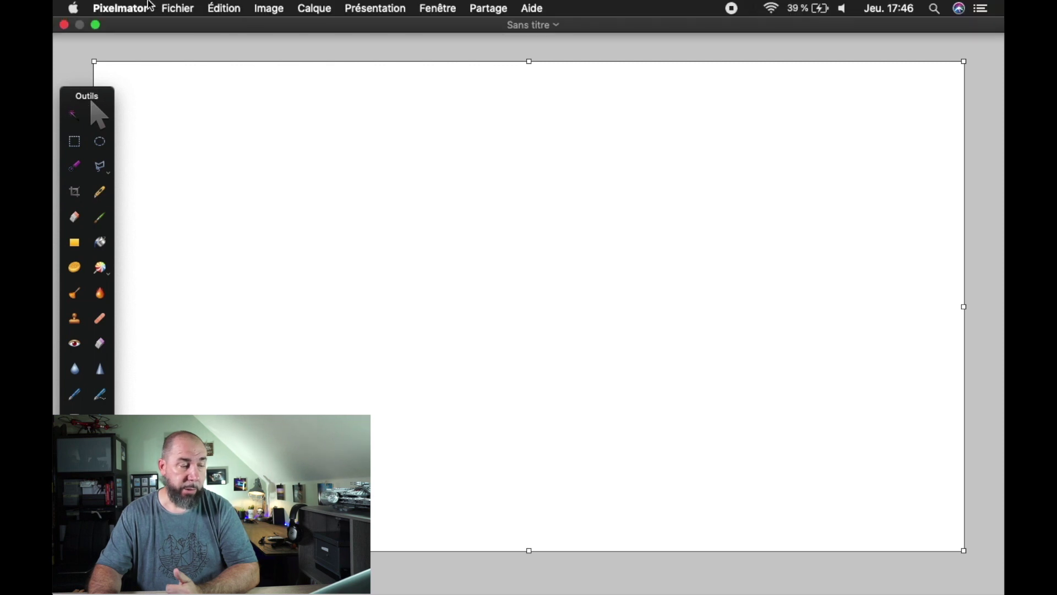
click(312, 12)
click(326, 25)
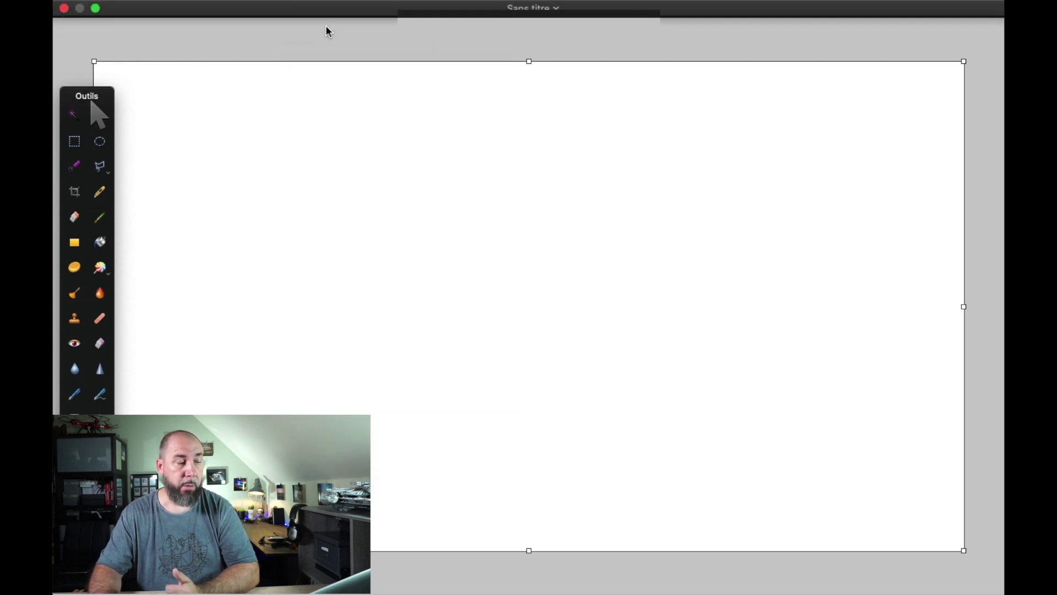
click(498, 216)
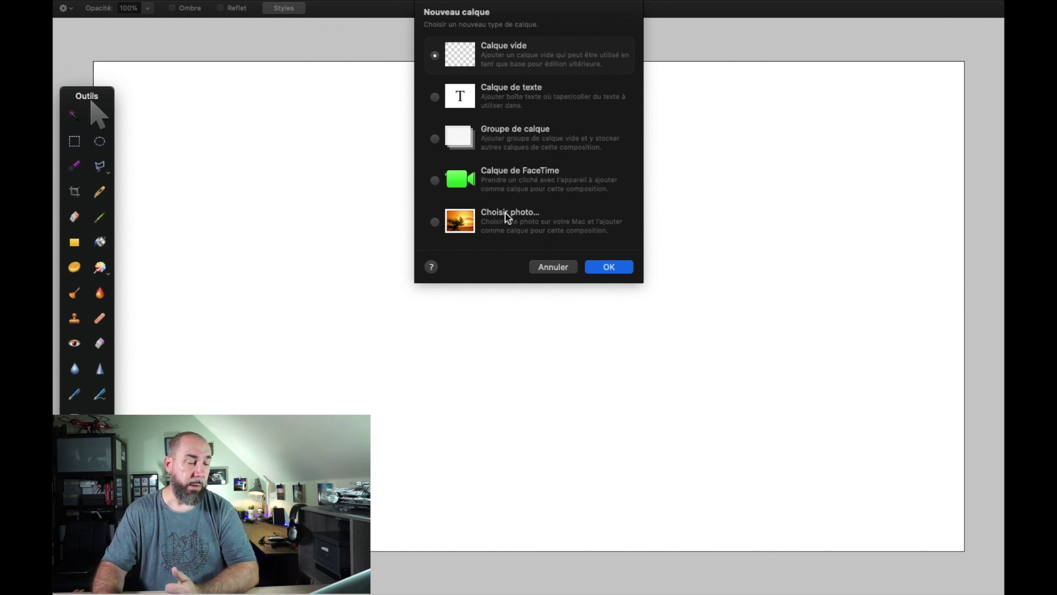
click(609, 267)
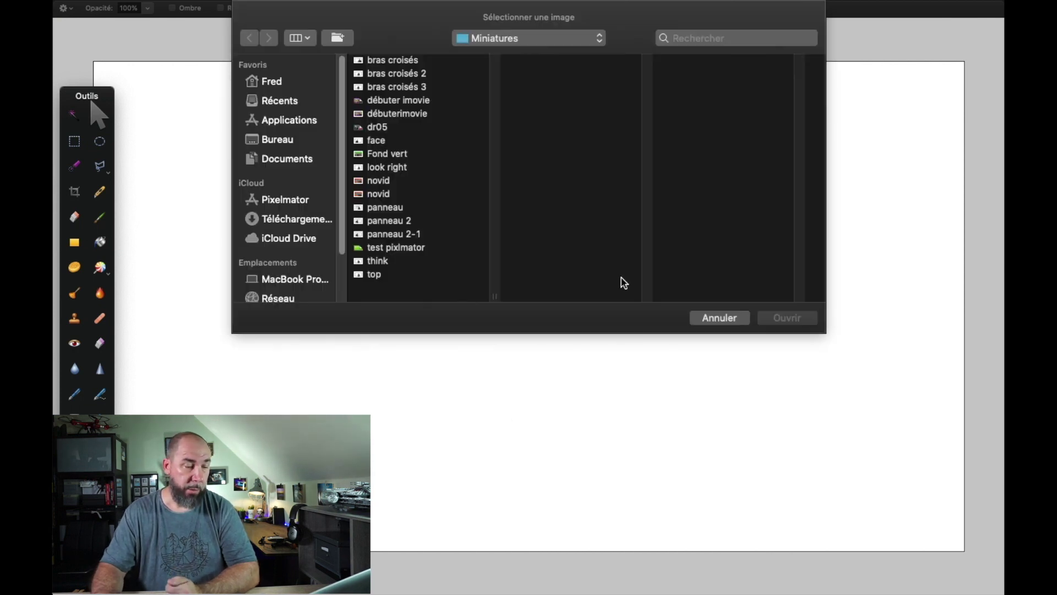
click(298, 141)
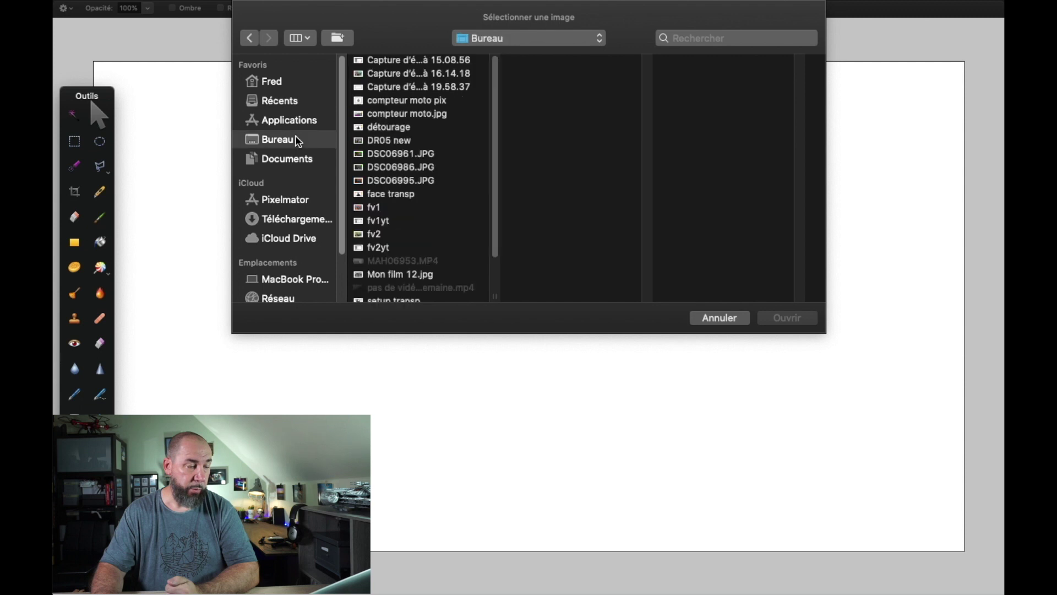
click(410, 113)
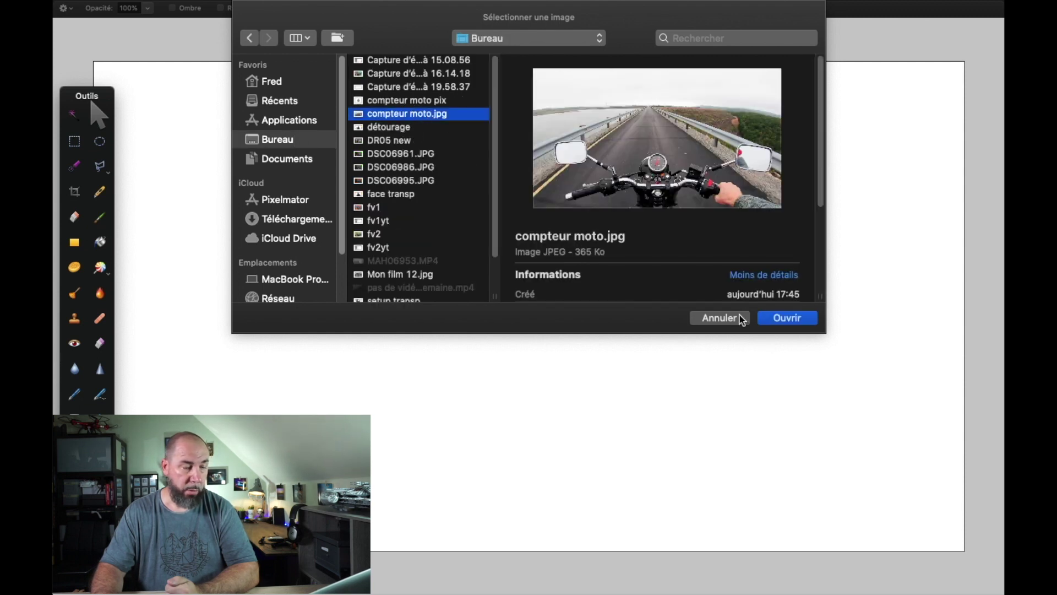
click(804, 319)
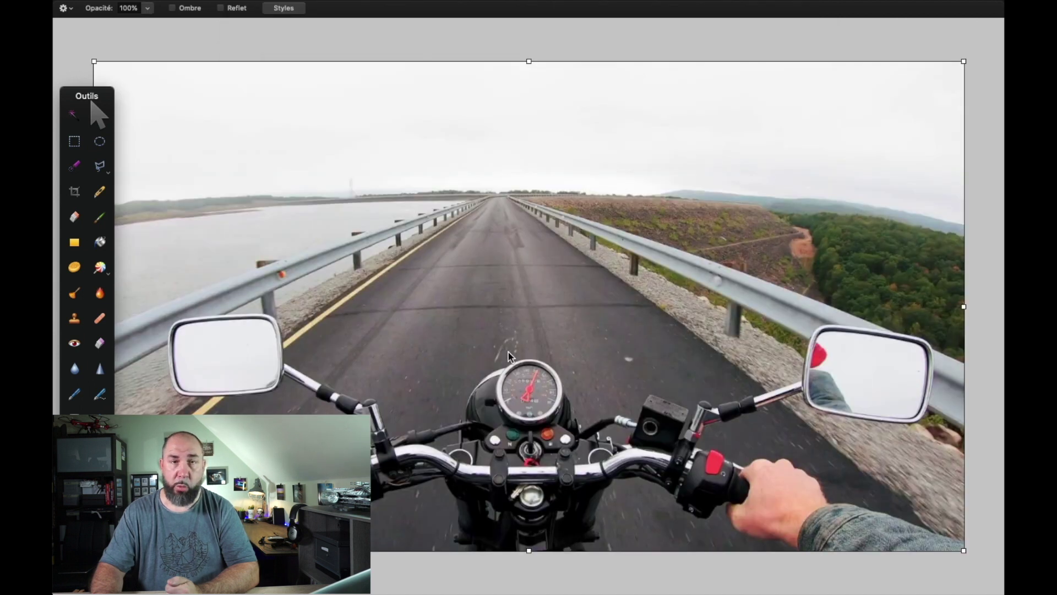
- Isolate the round speedometer with the elliptical selection, remove the rest of the photo, and return to the Move tool
click(100, 142)
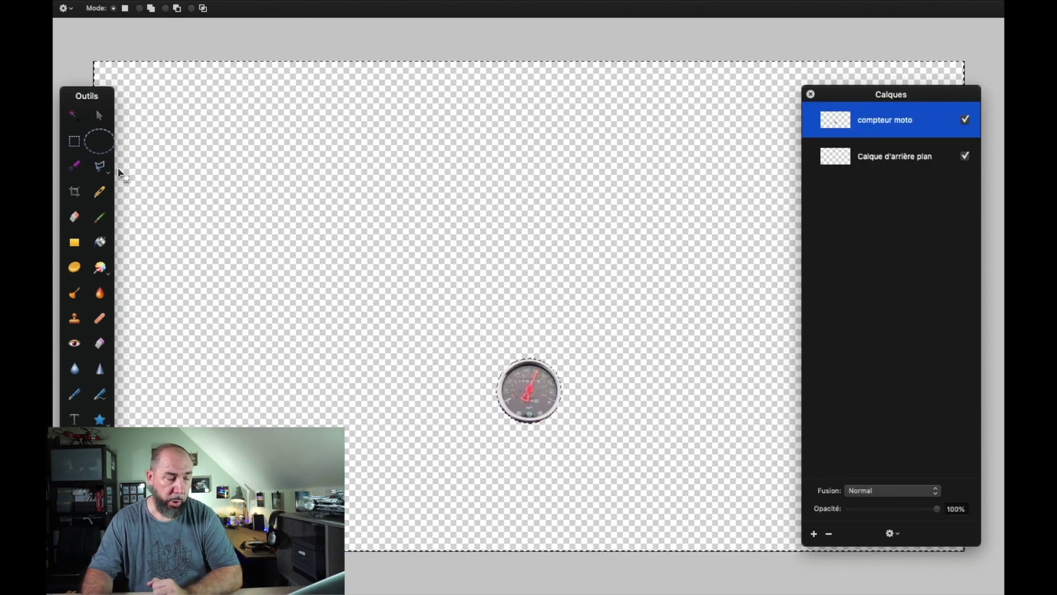
click(99, 122)
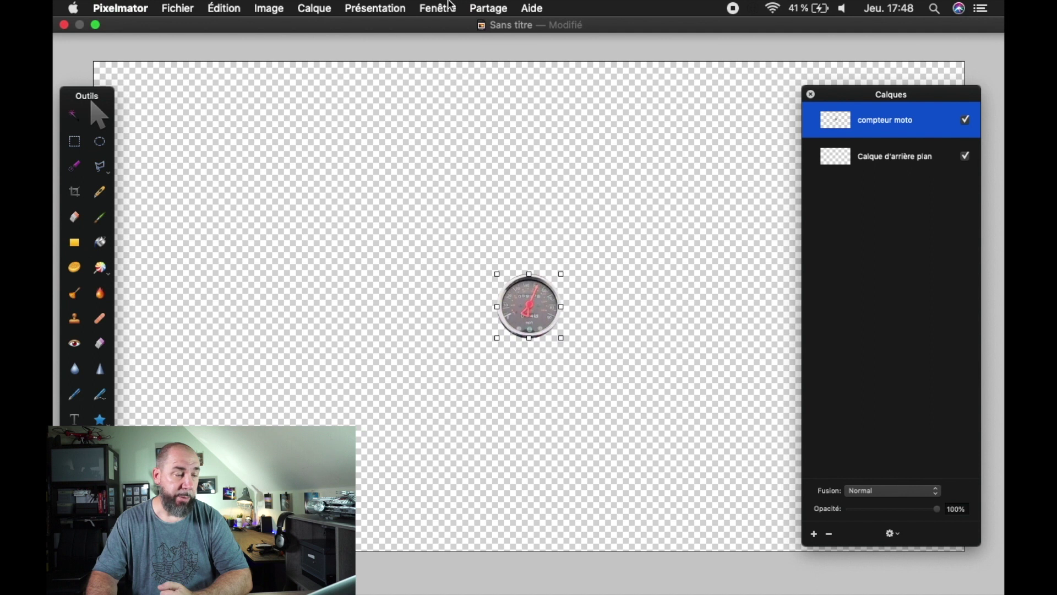
- Show the effects browser and list the Esthétique effects
click(398, 9)
mouse_move(323, 11)
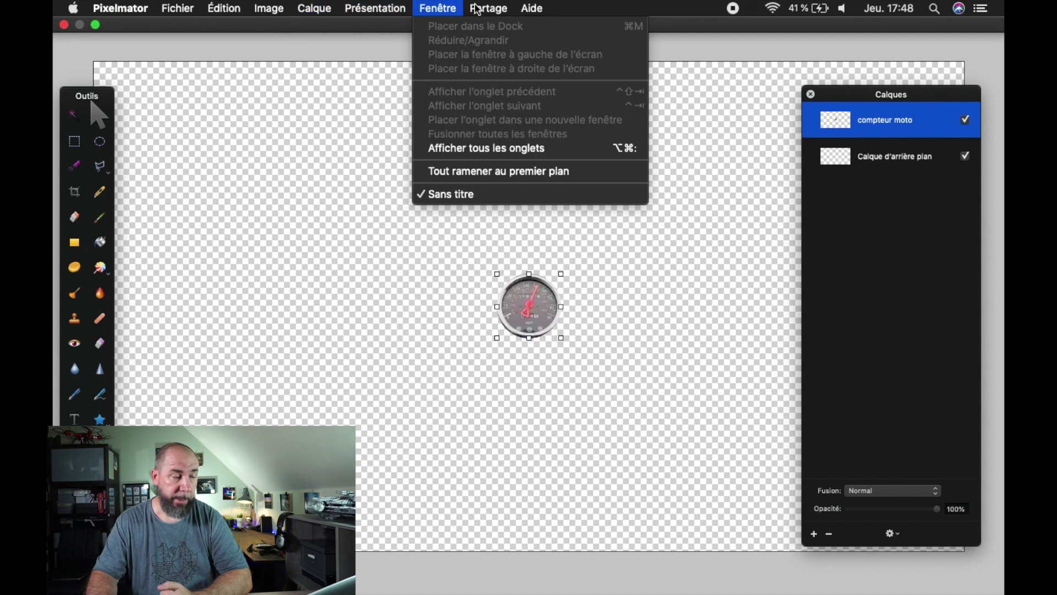
mouse_move(374, 9)
click(423, 246)
click(872, 235)
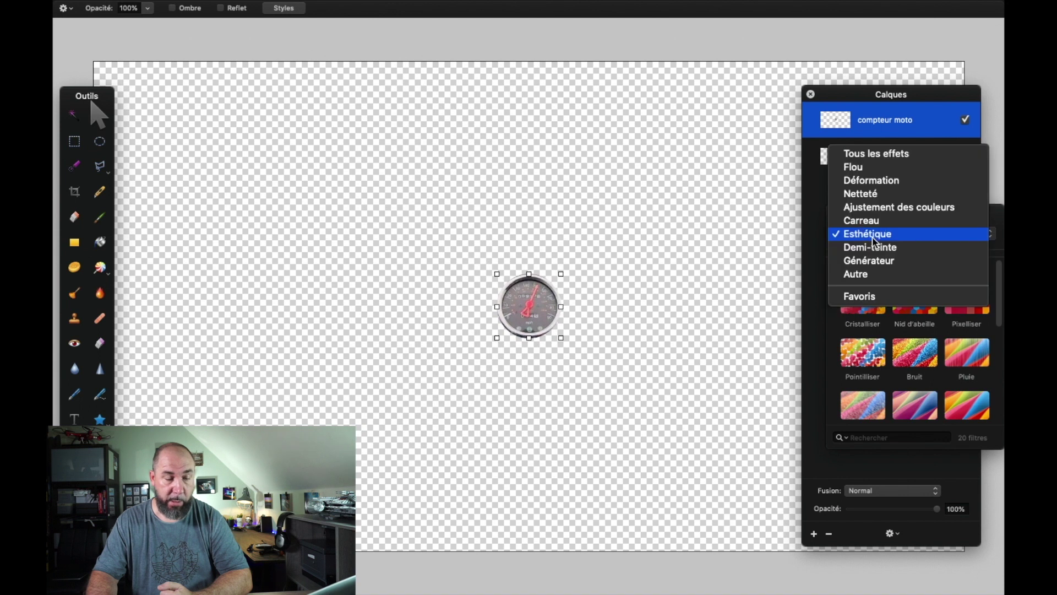
click(849, 239)
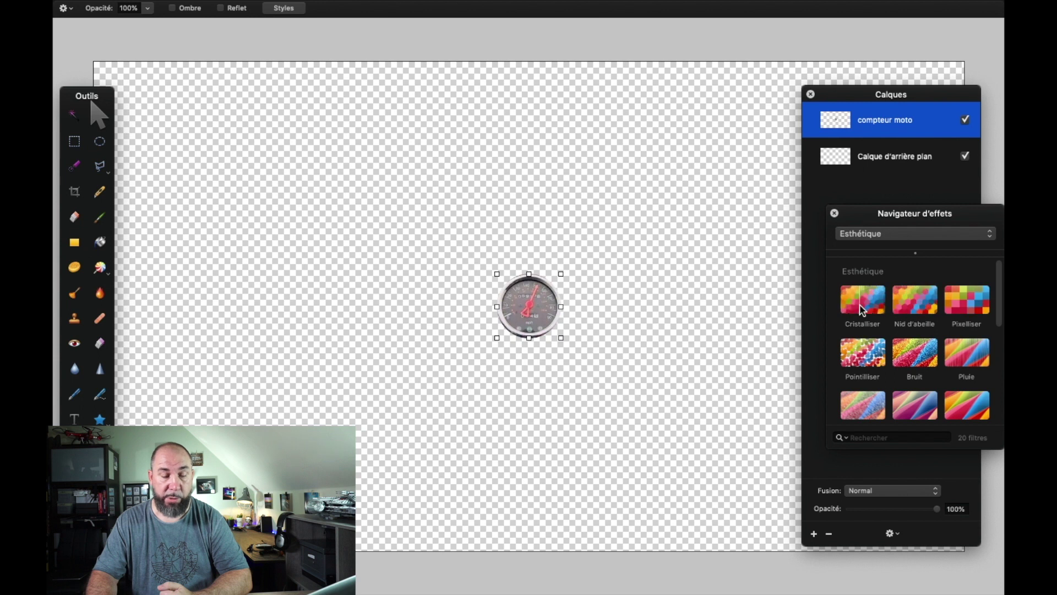
- Apply the Pixelliser effect to the isolated speedometer, adjusting its scale slightly
drag(959, 310, 532, 319)
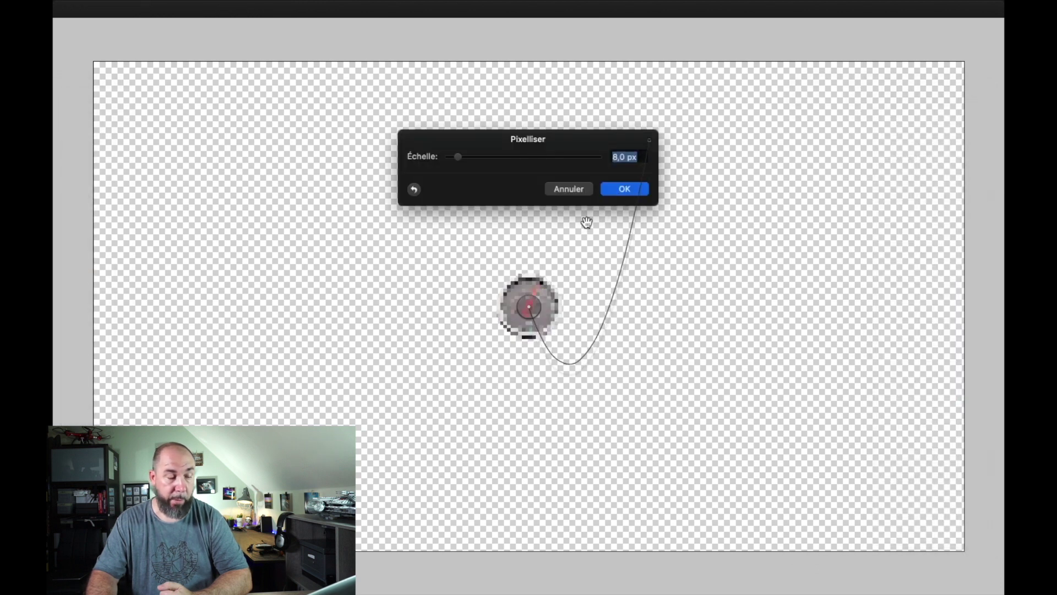
mouse_move(461, 161)
mouse_down()
mouse_move(618, 162)
mouse_move(462, 164)
mouse_up()
click(625, 189)
- Export the pixelated speedometer composition as a PNG image
mouse_move(363, 5)
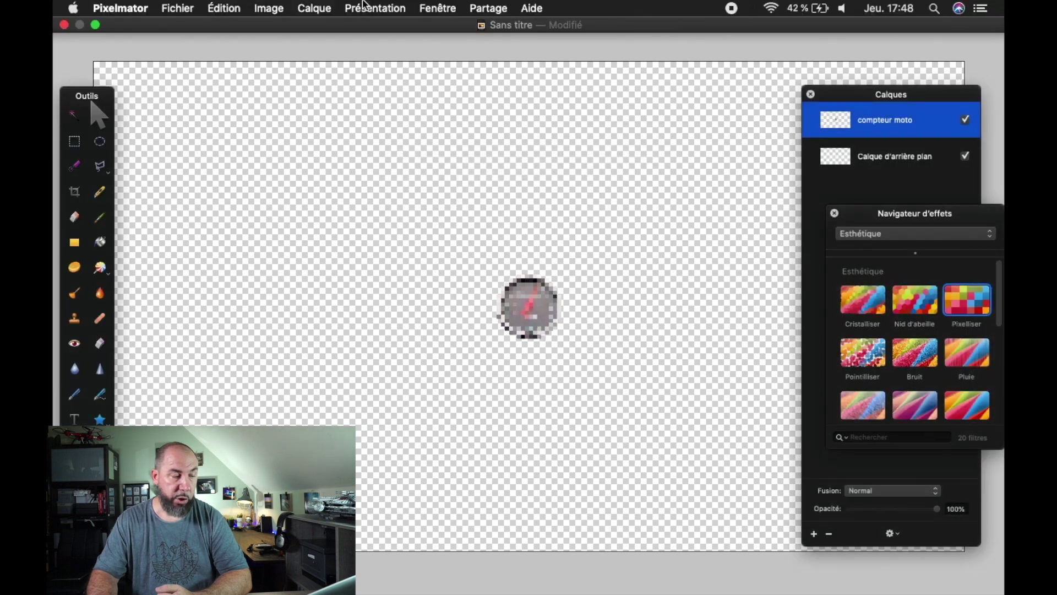
click(177, 8)
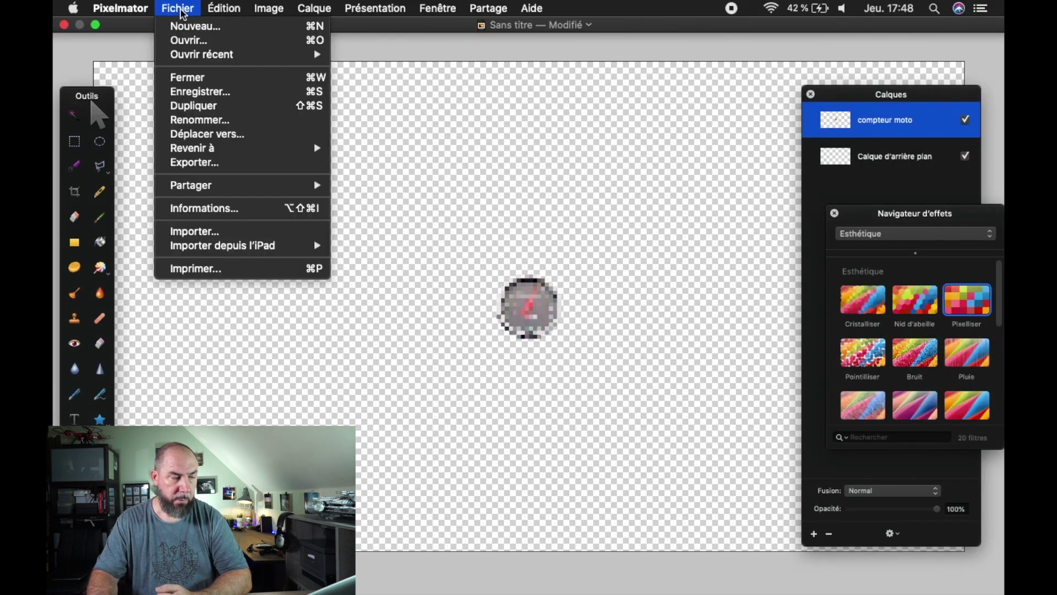
click(197, 164)
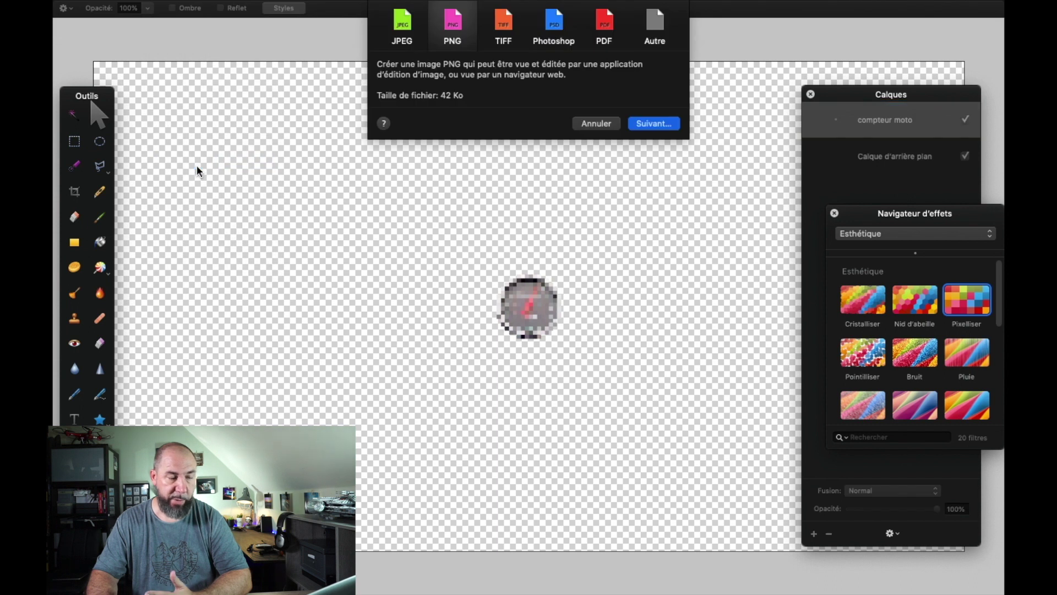
click(669, 124)
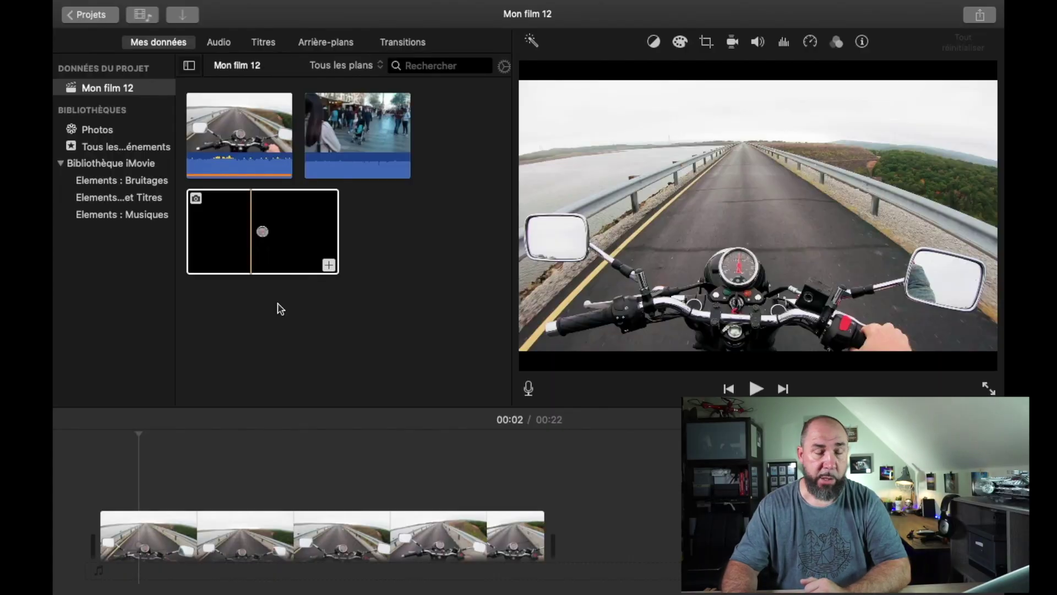
- In iMovie, place the pixelated speedometer image above the start of the moto clip and set its overlay mode to Image dans l'image
drag(260, 236, 97, 477)
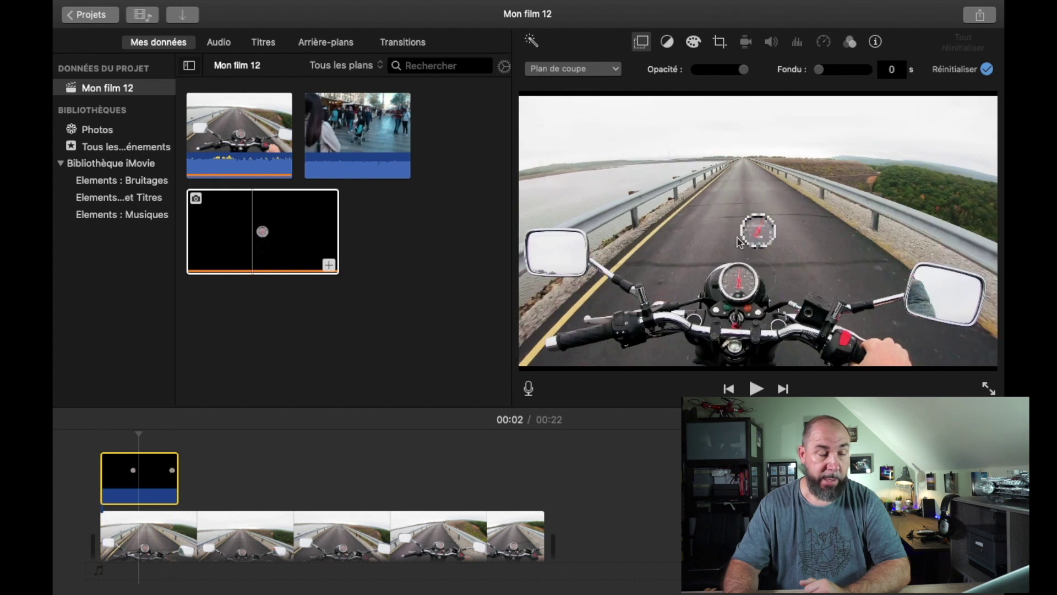
click(146, 476)
click(599, 70)
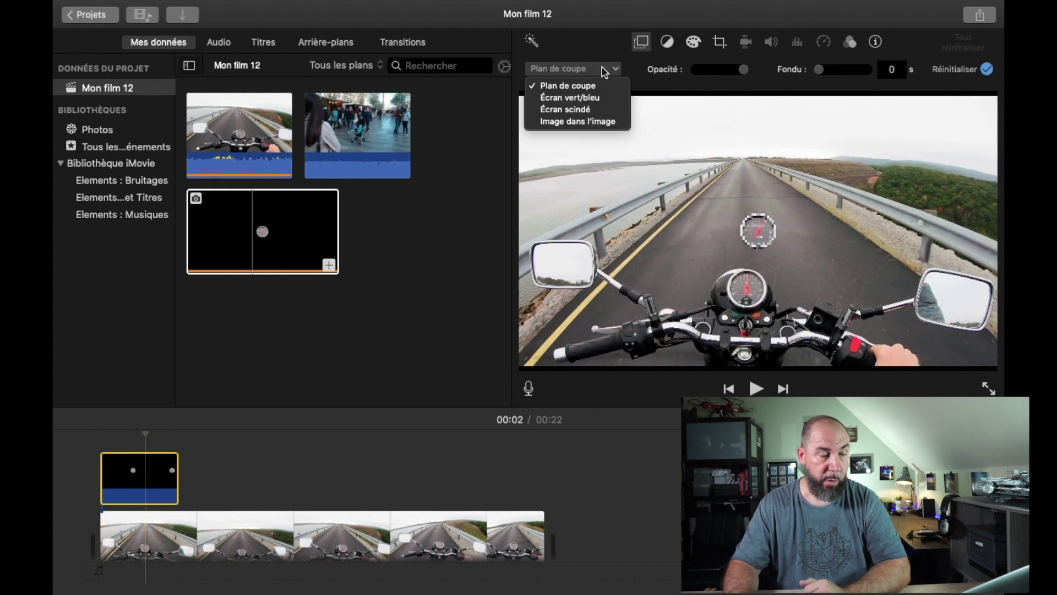
click(595, 121)
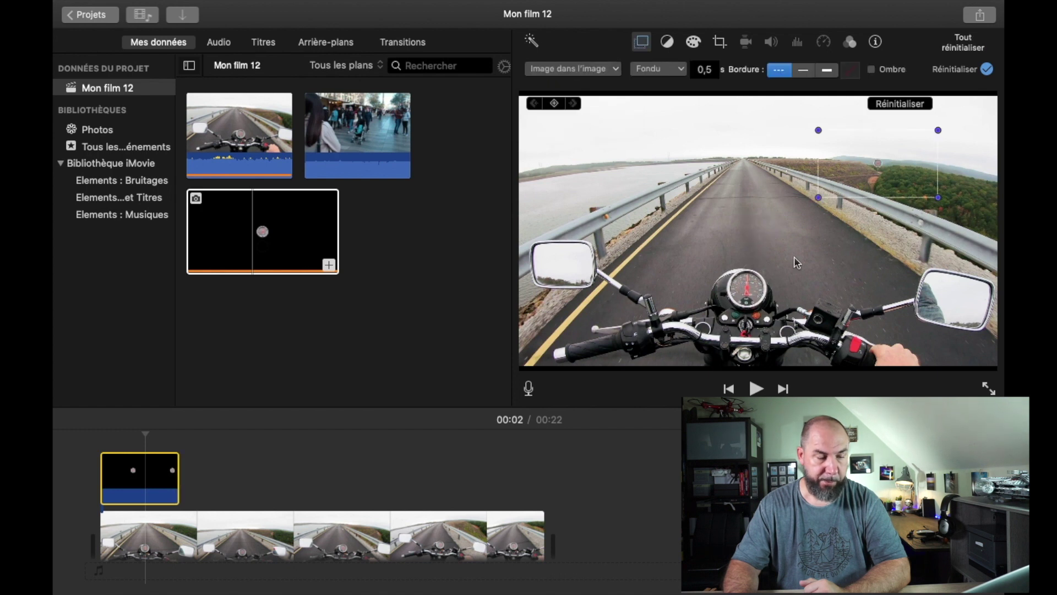
- Enlarge the speedometer overlay to nearly the full frame and position its pixelated dial over the motorcycle's speedometer
drag(820, 198, 443, 401)
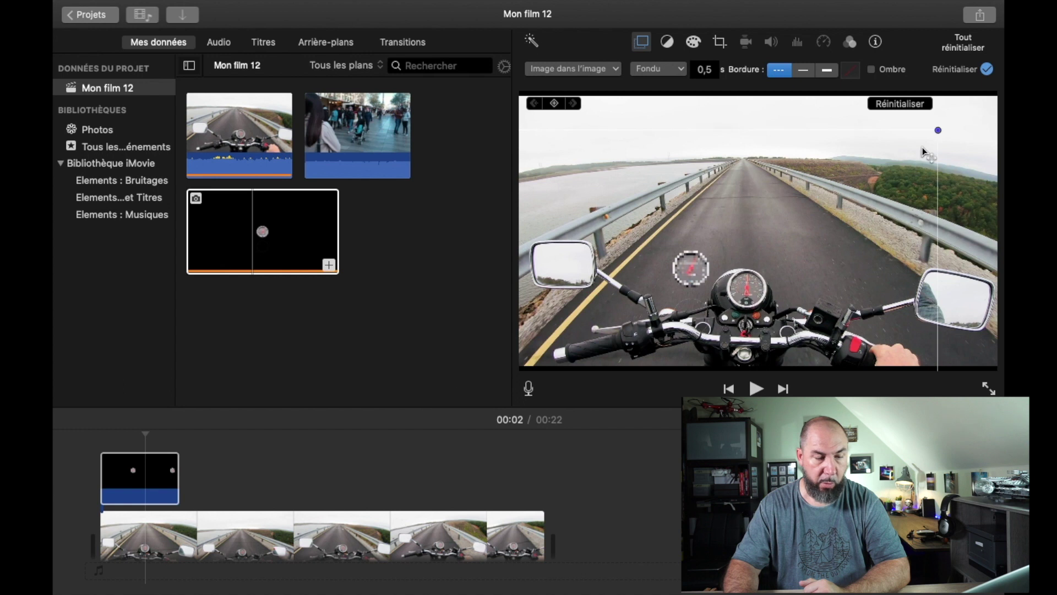
drag(937, 132, 990, 99)
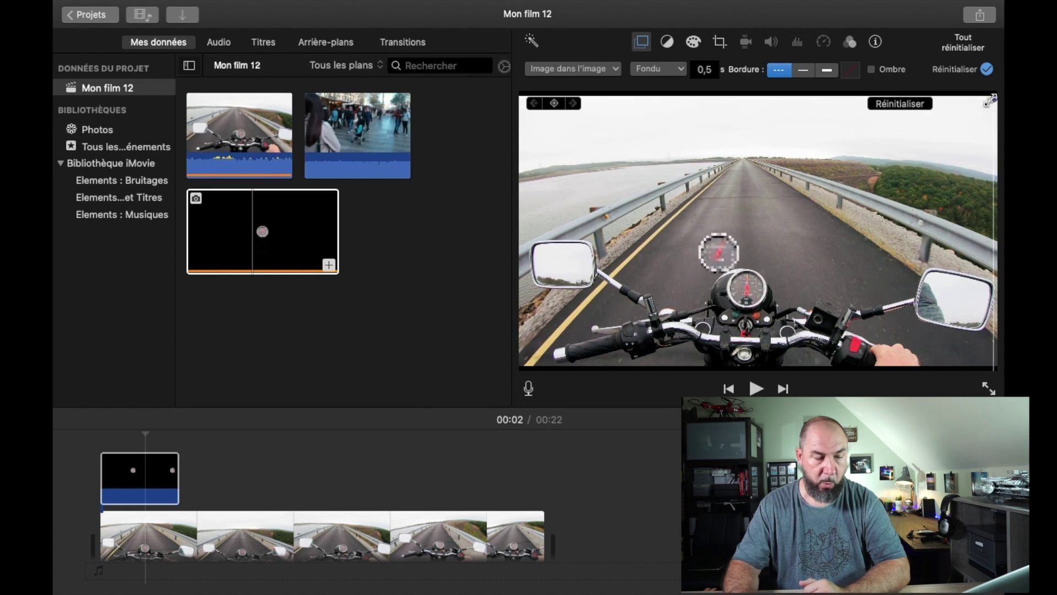
drag(835, 196, 796, 266)
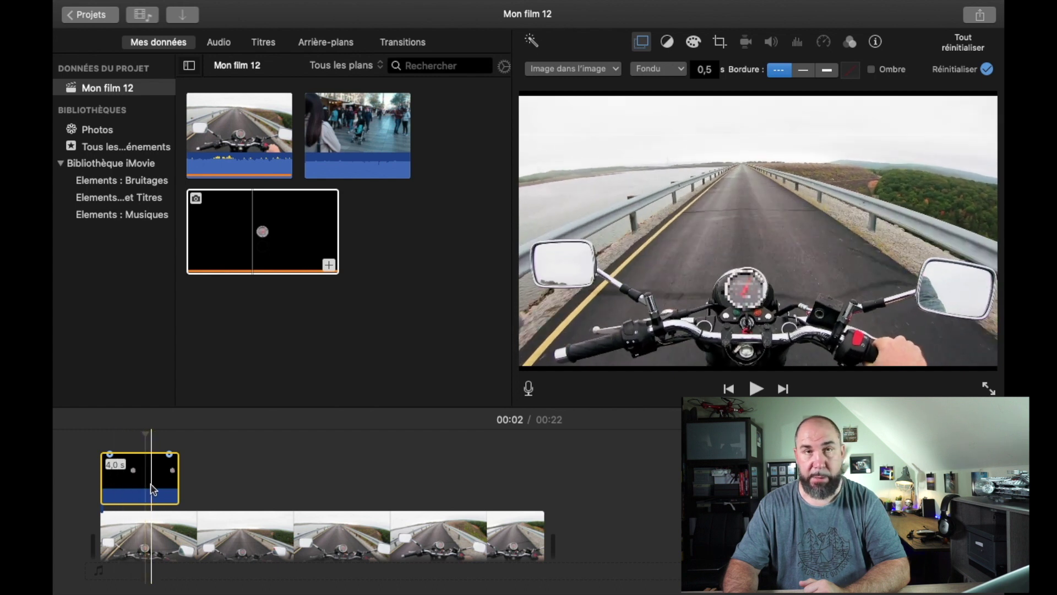
- Preview the overlay during playback and set its fade-in and fade-out durations to 0 s
key(space)
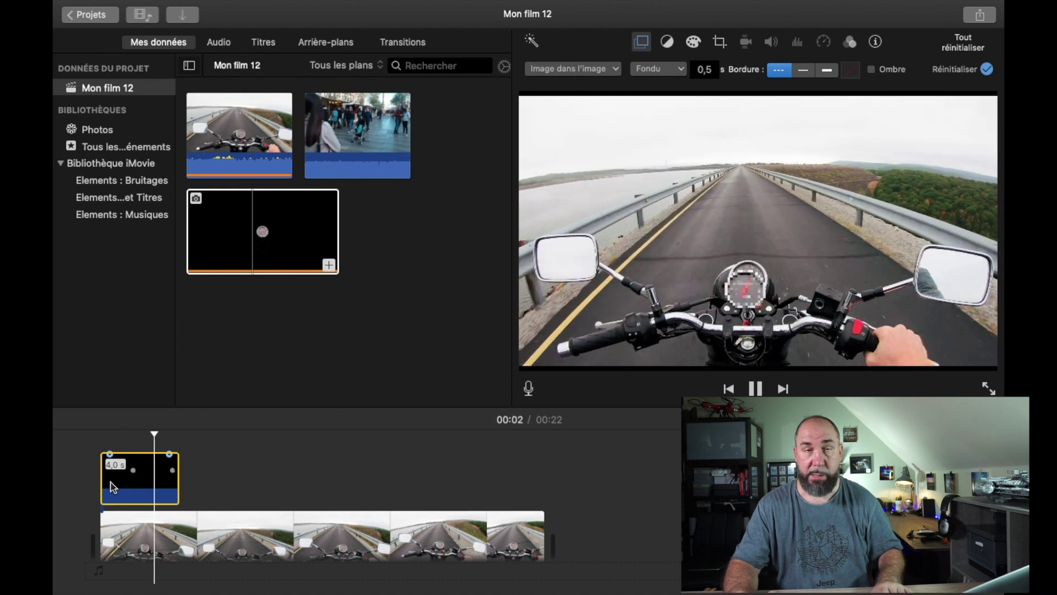
key(space)
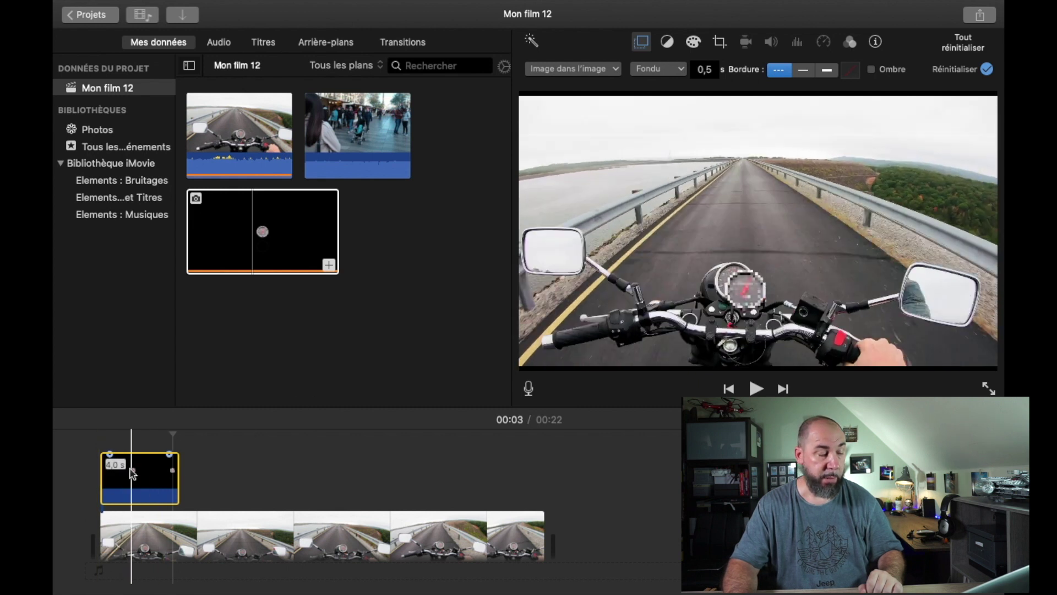
drag(101, 454, 79, 455)
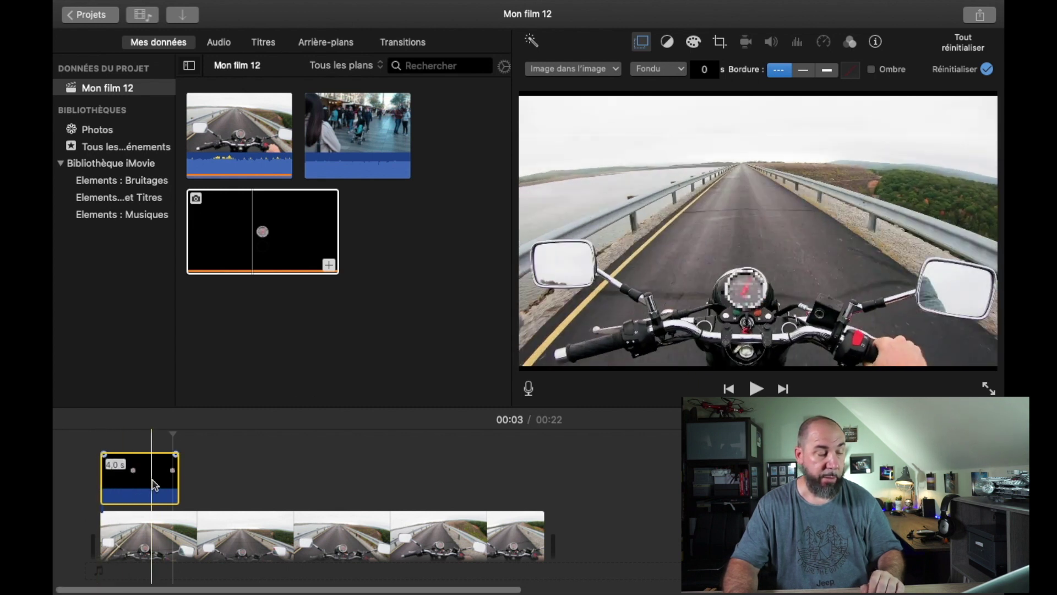
mouse_move(176, 454)
mouse_down()
mouse_move(207, 451)
mouse_move(171, 451)
mouse_move(187, 450)
mouse_up()
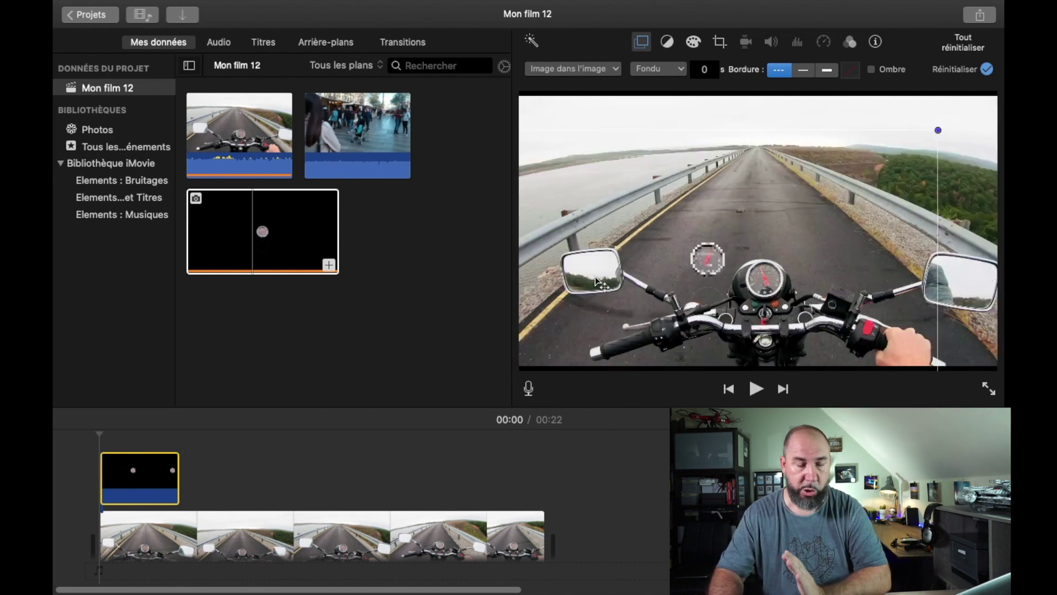
- Enlarge the speedometer overlay beyond the frame, place its pixelated dial over the speedometer, and preview playback from the start
drag(939, 131, 1001, 44)
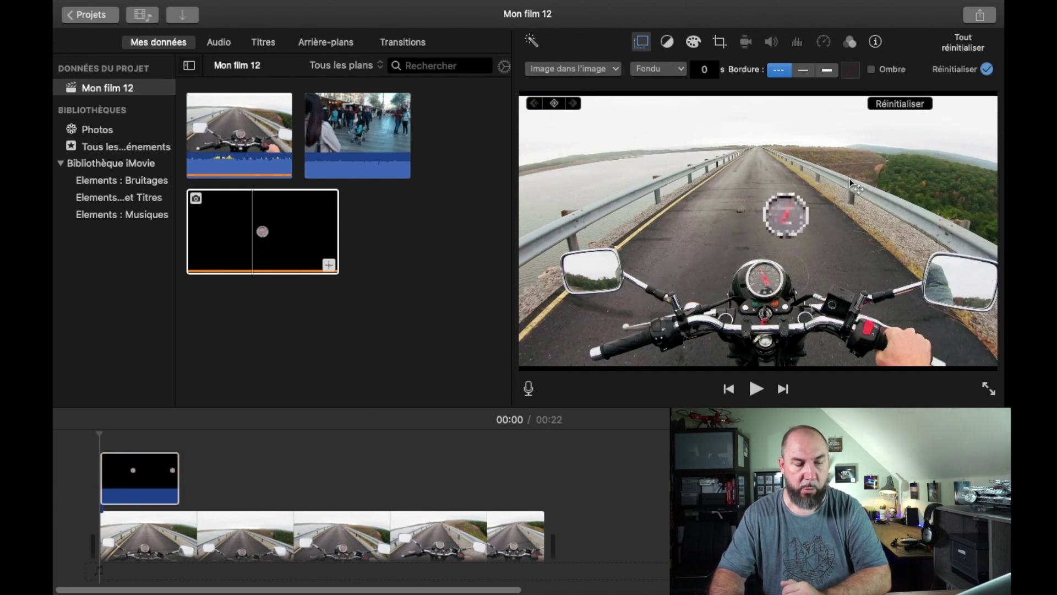
drag(787, 208, 777, 271)
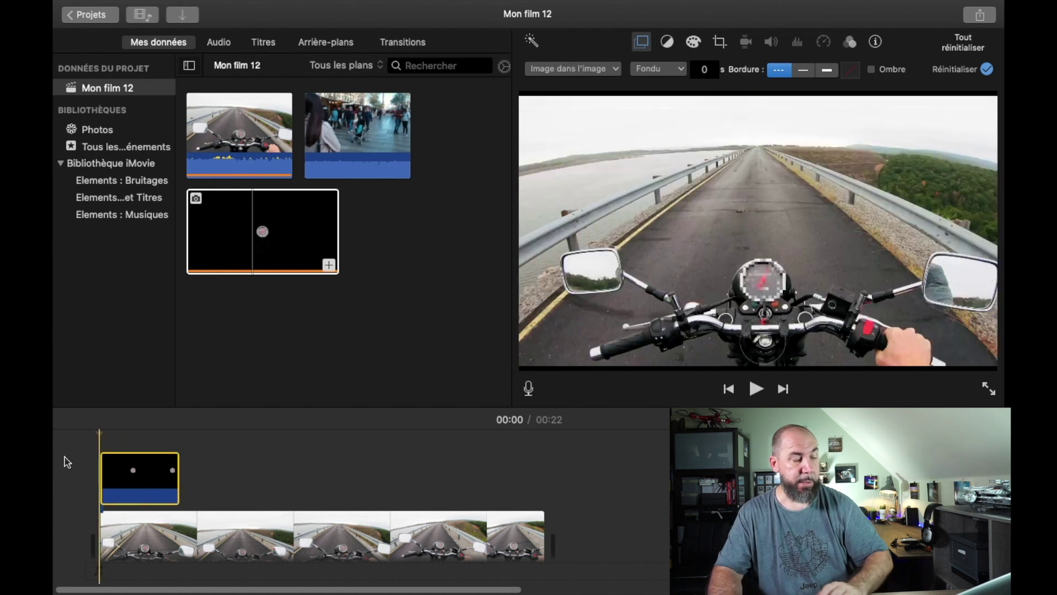
click(67, 461)
key(space)
key(space)
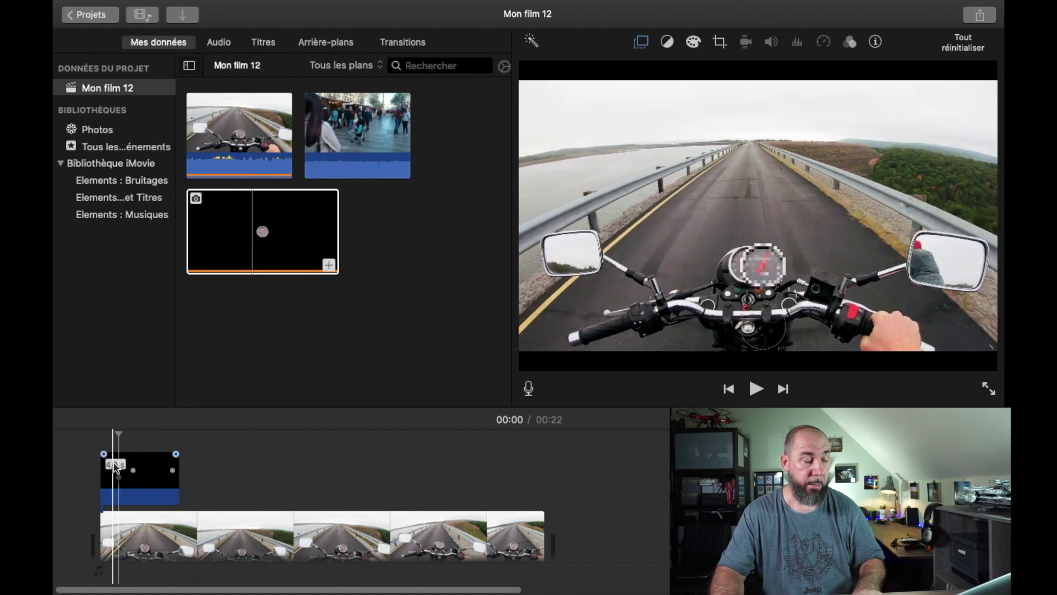
click(66, 438)
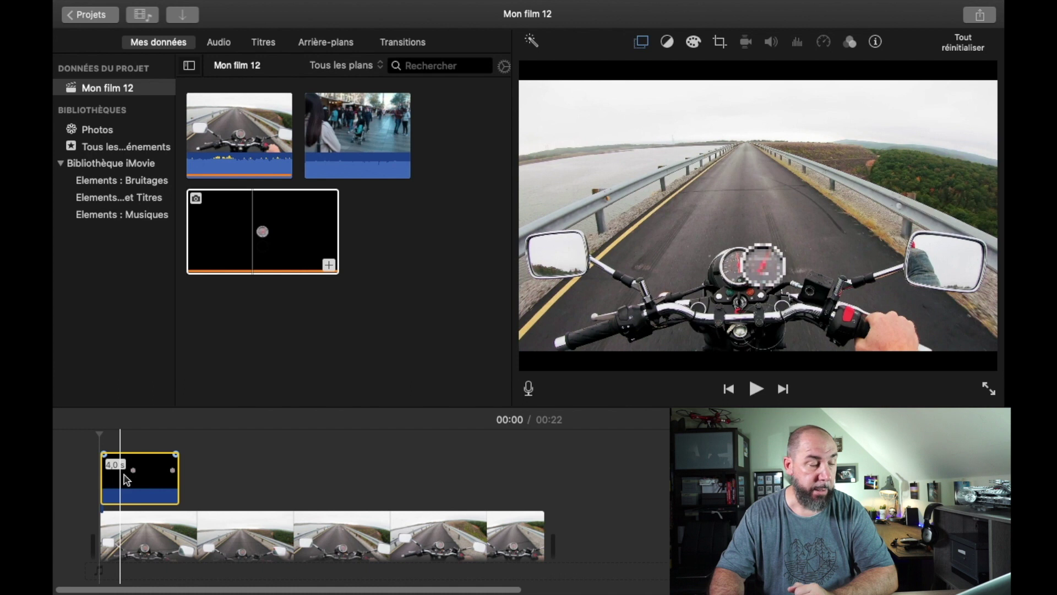
- Add a picture-in-picture keyframe to the speedometer overlay at the start of the clip
click(640, 42)
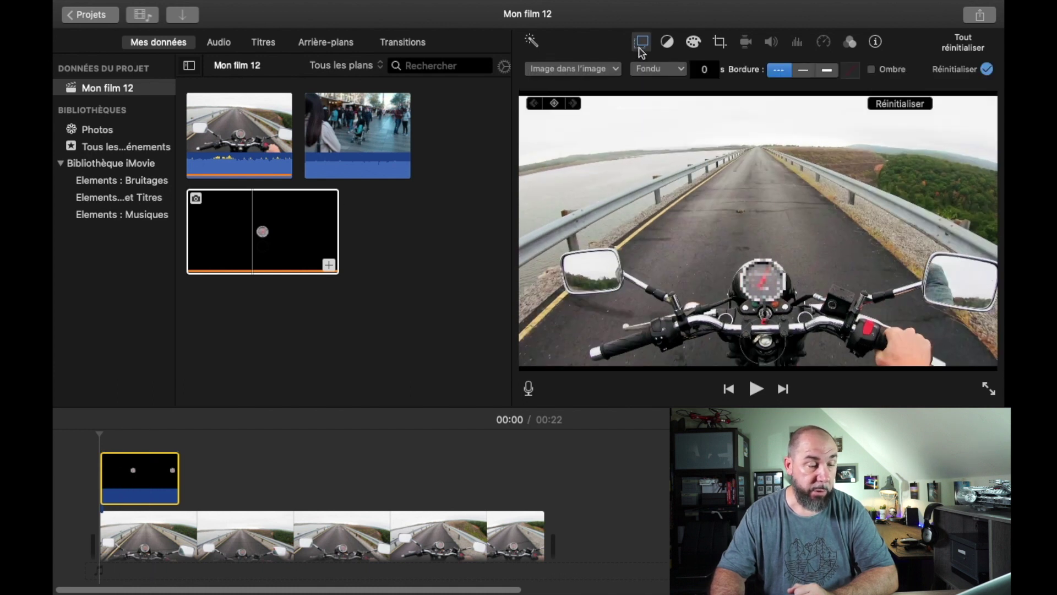
click(555, 104)
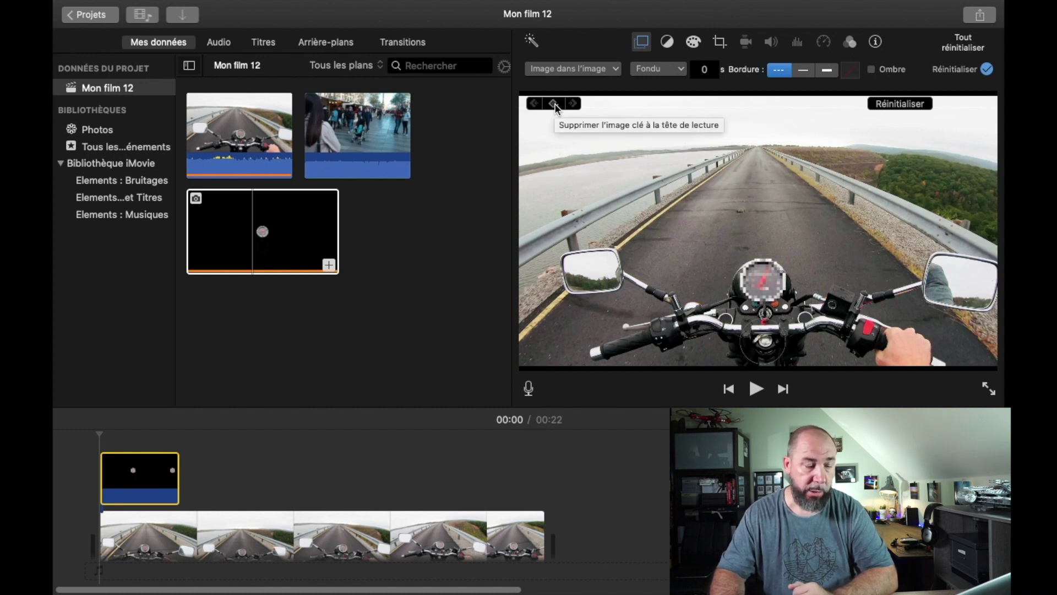
click(555, 104)
- Advance frame by frame through the overlay, repositioning the pixelated dial over the moving speedometer to keyframe its motion
drag(764, 295, 765, 291)
key(Right)
key(Right)
key(Right)
key(Right)
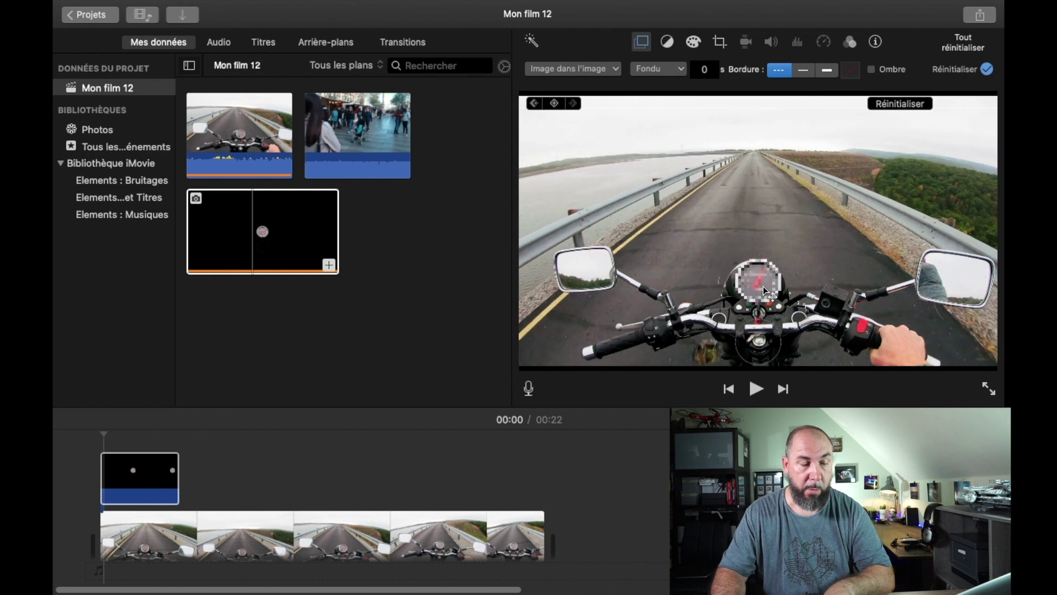
drag(764, 291, 756, 294)
key(Right)
key(Right)
key(Right)
key(Right)
key(Right)
key(Right)
key(Right)
key(Right)
key(Right)
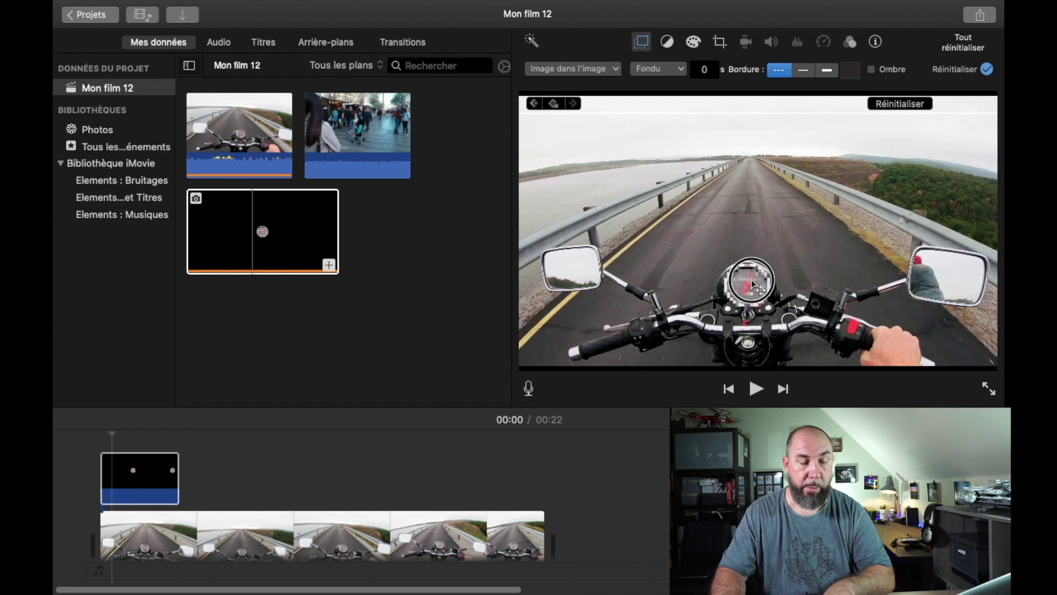
key(Right)
key(Right)
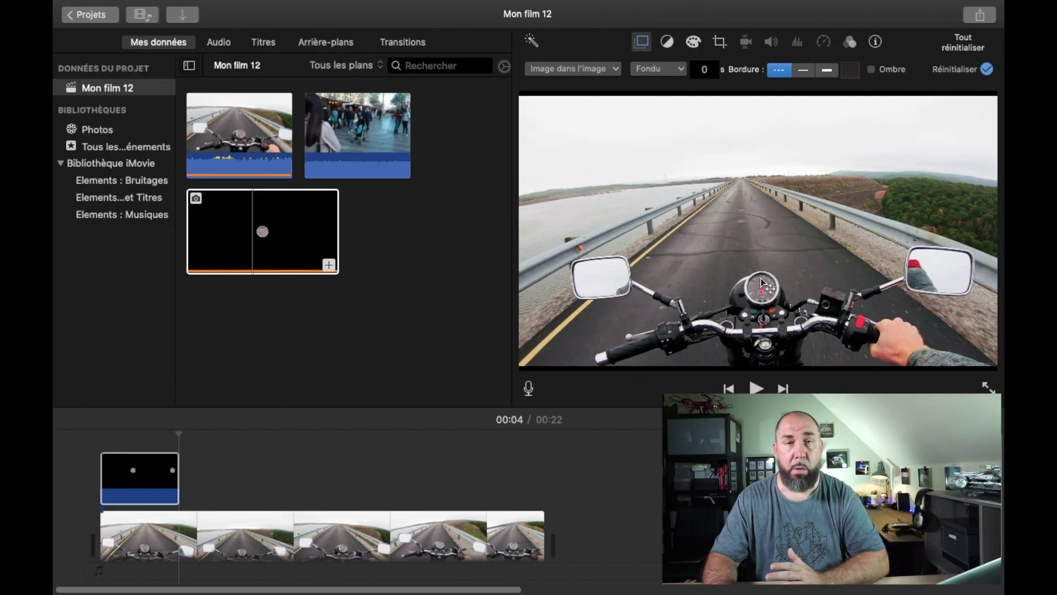
- Play the movie from the start to check how the pixelated dial follows the speedometer
click(149, 489)
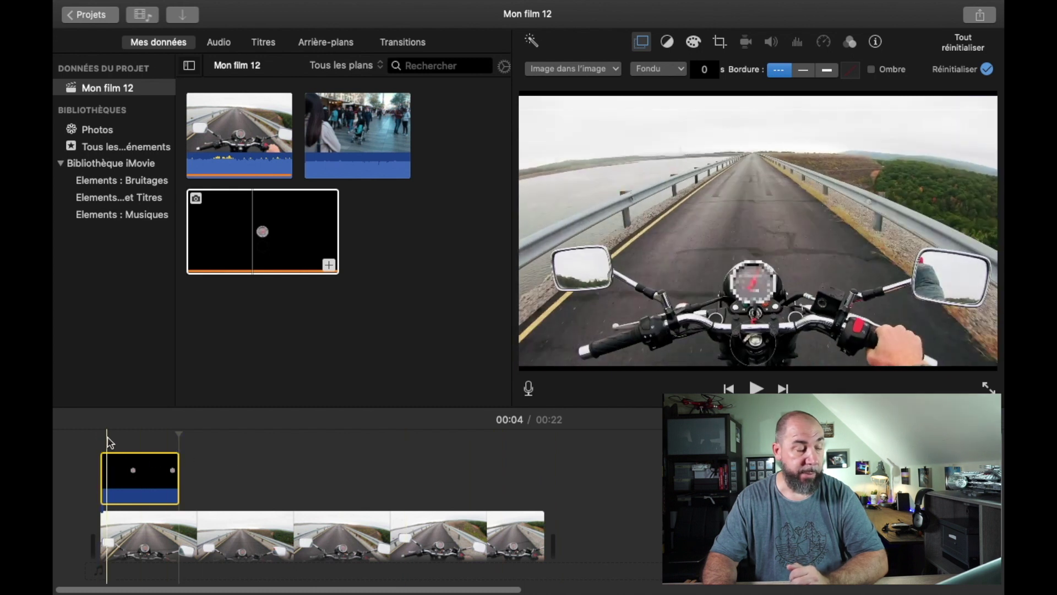
click(95, 442)
key(space)
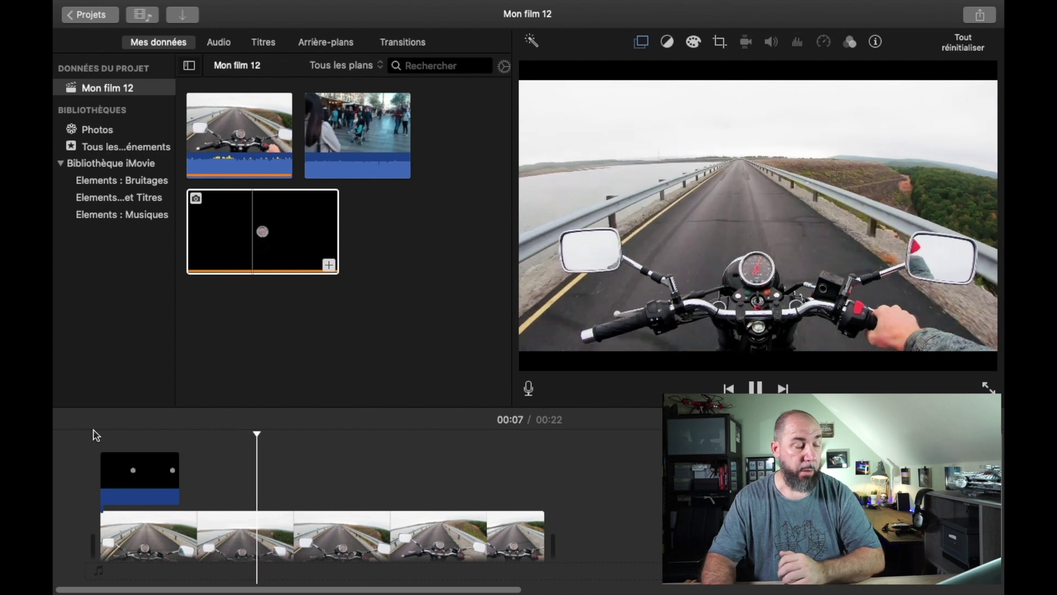
click(99, 441)
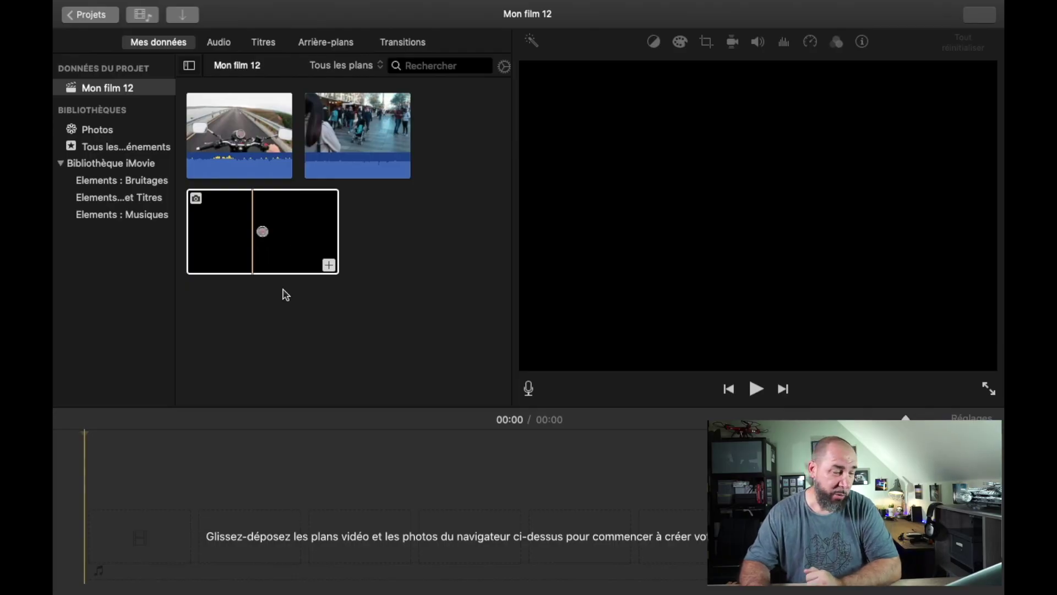
- Place the street market clip in the empty timeline and split it at about 8.6 s and 11 s
click(329, 193)
drag(370, 132, 99, 514)
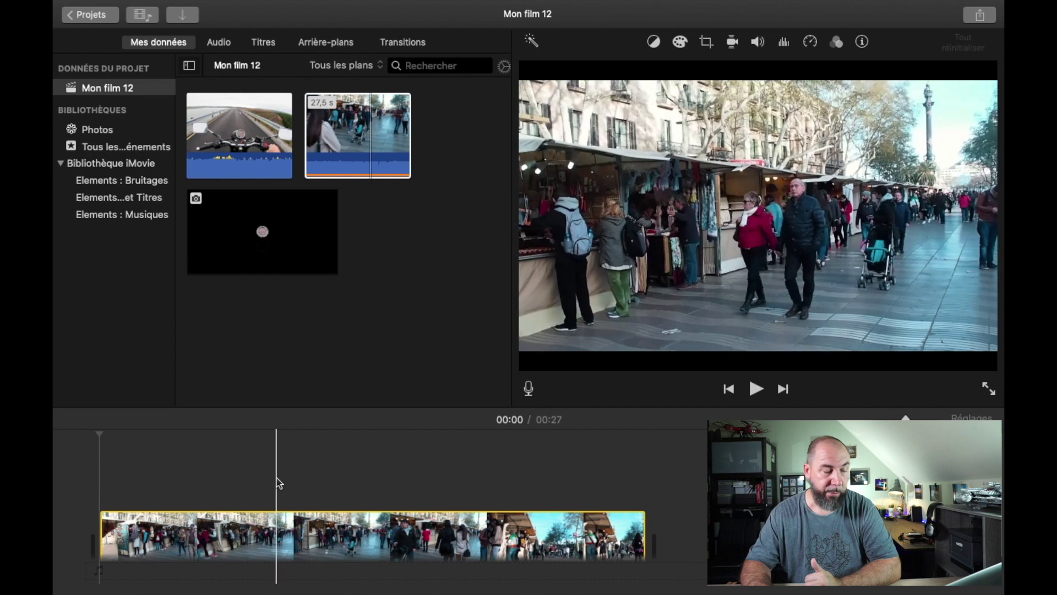
click(272, 523)
key(super+b)
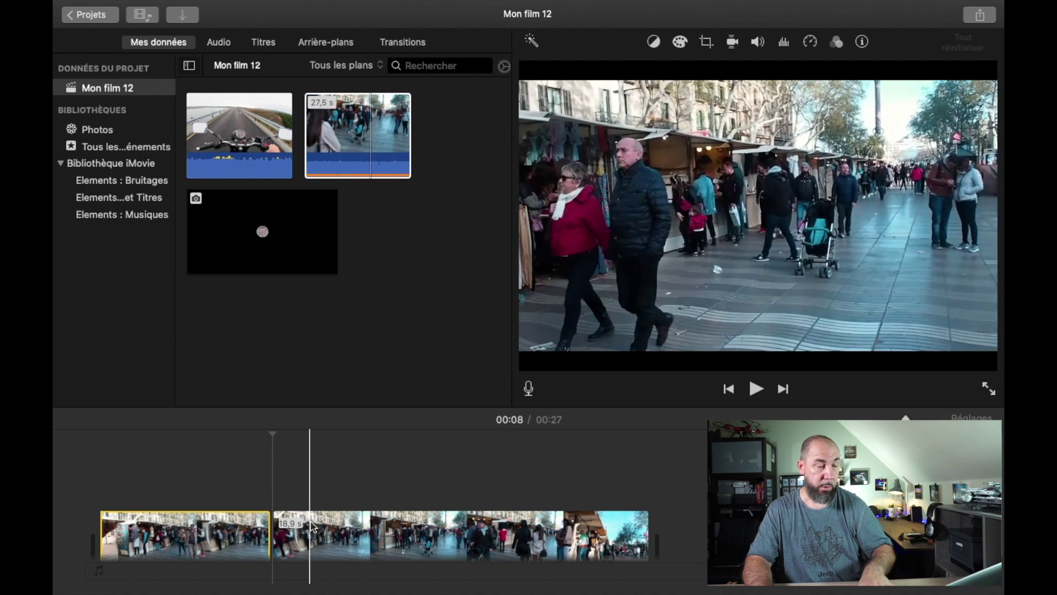
click(328, 526)
key(super+b)
- Delete the last and first segments of the street clip, keeping only the short middle segment
click(380, 528)
key(Delete)
click(158, 544)
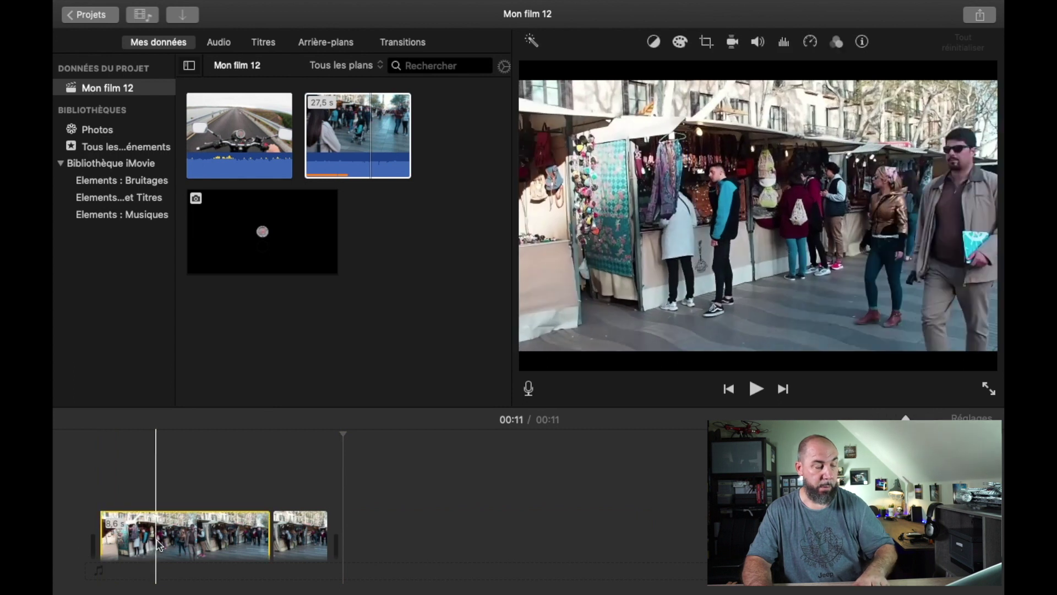
key(Delete)
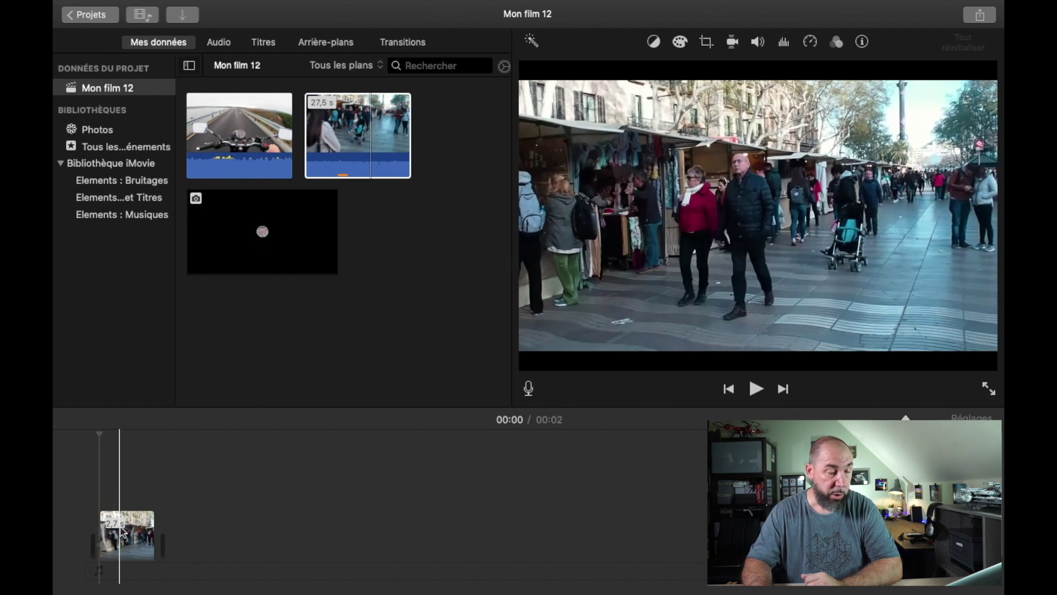
- Export the street clip frame at about 1 s as an image named visage to the Bureau folder
click(124, 530)
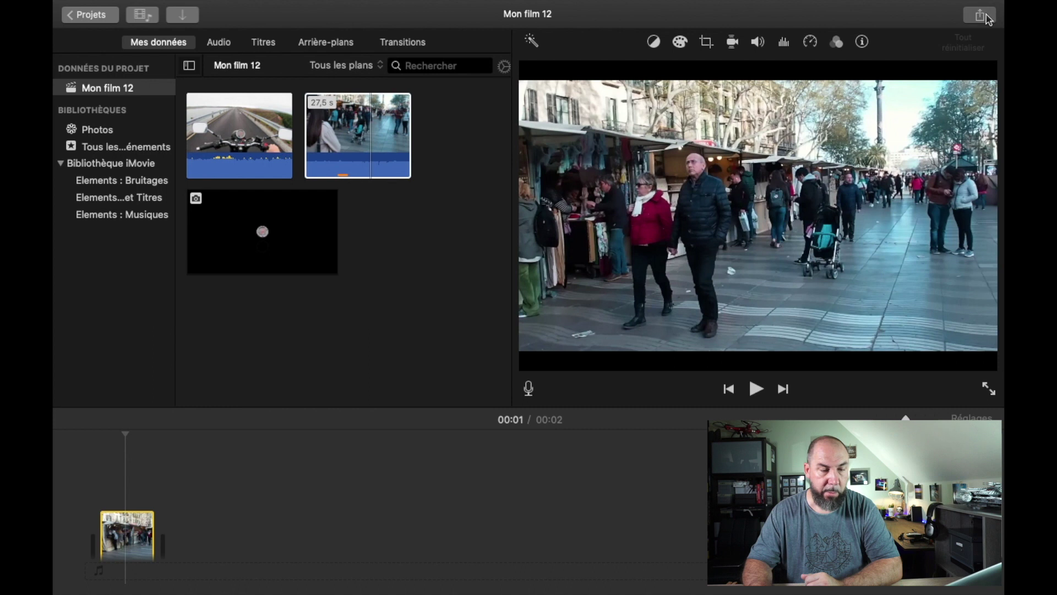
click(980, 15)
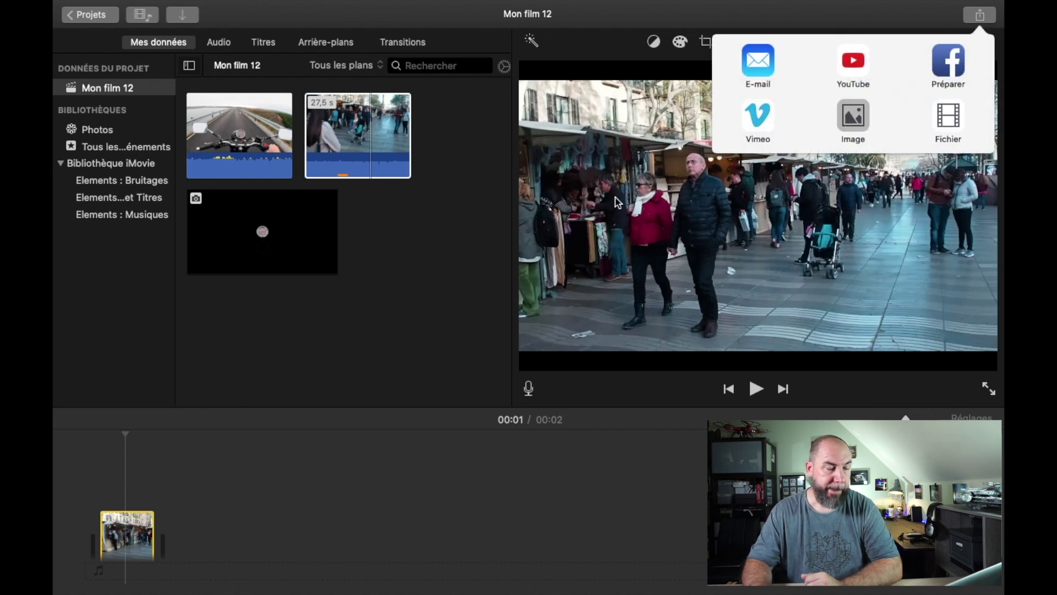
click(850, 115)
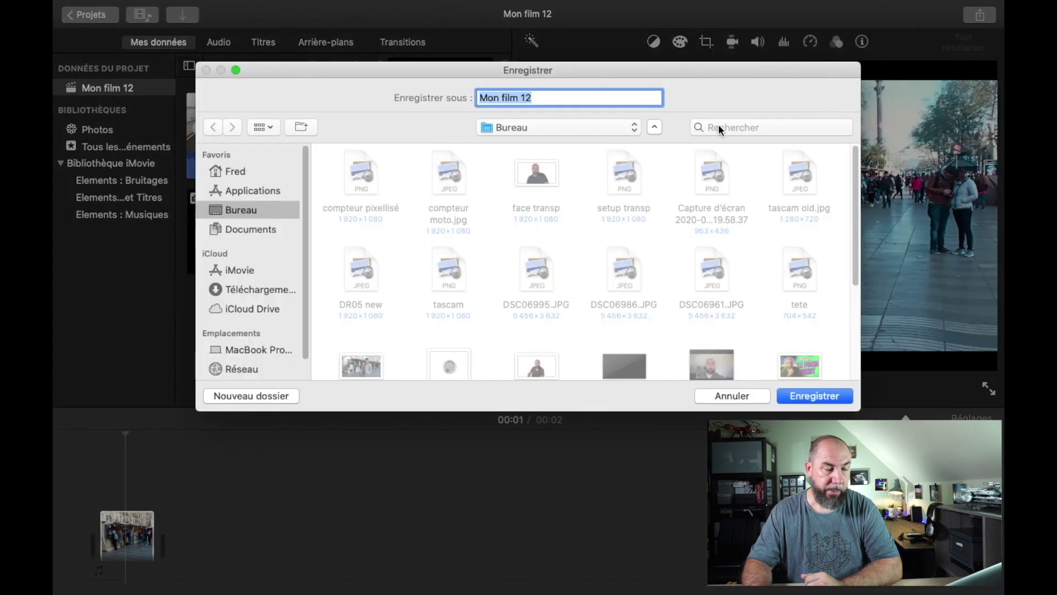
text(visage)
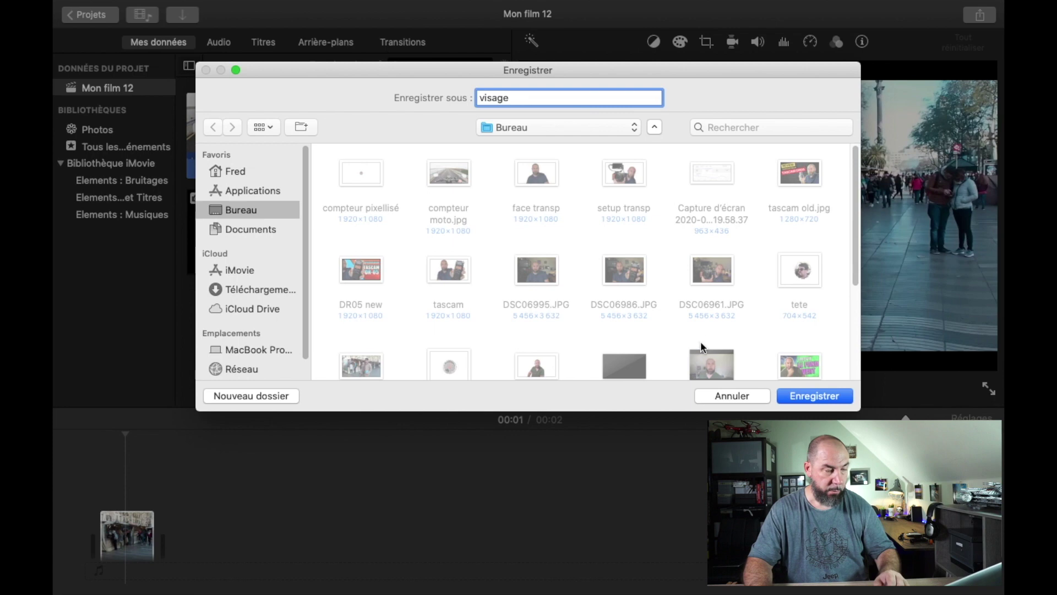
click(832, 397)
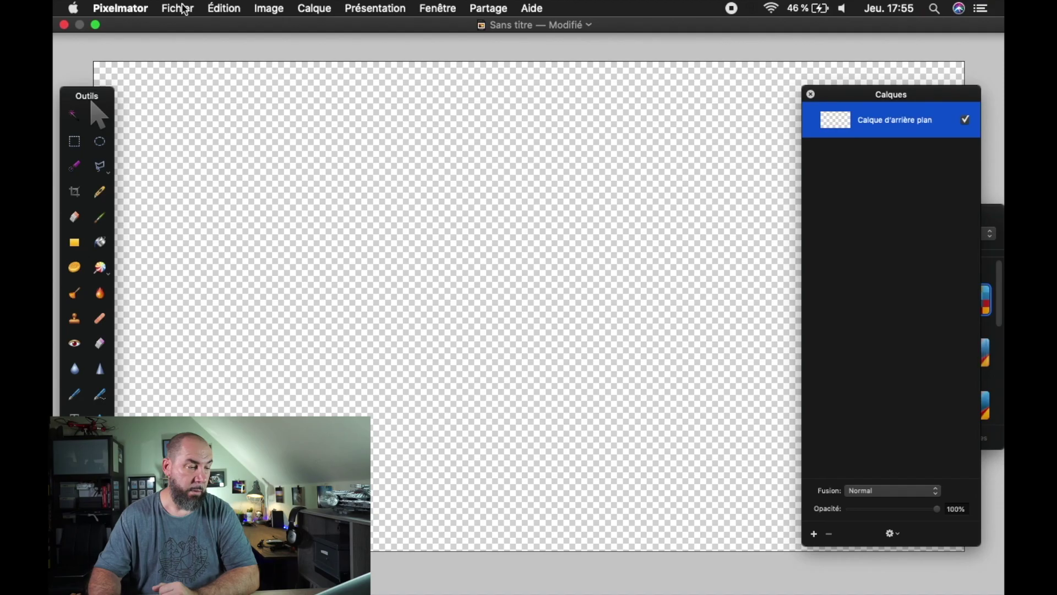
- In Pixelmator, add the visage .jpg image from the Bureau folder as a new photo layer on the transparent canvas
click(185, 9)
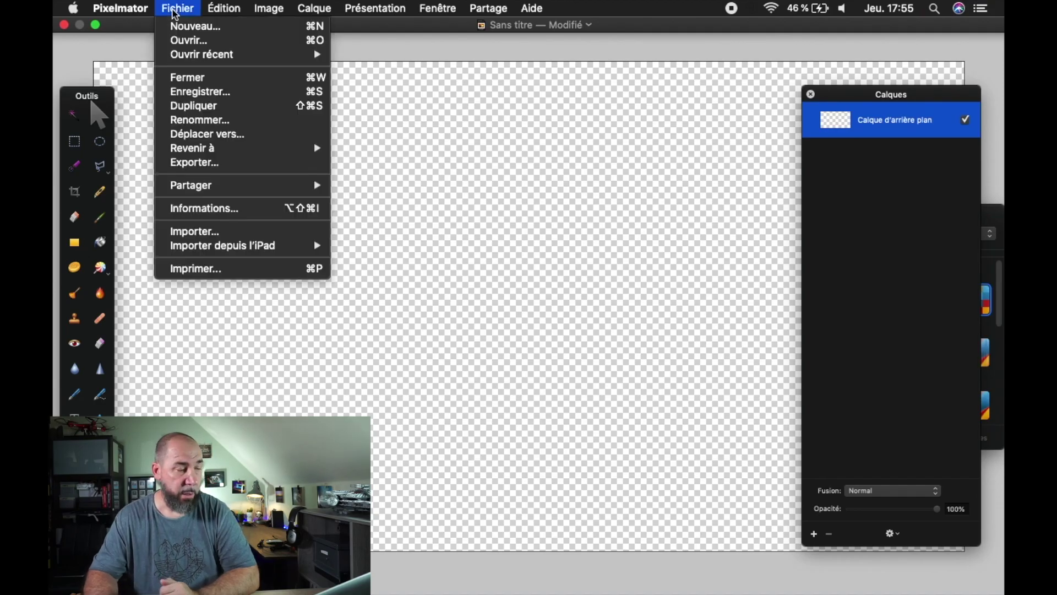
mouse_move(315, 9)
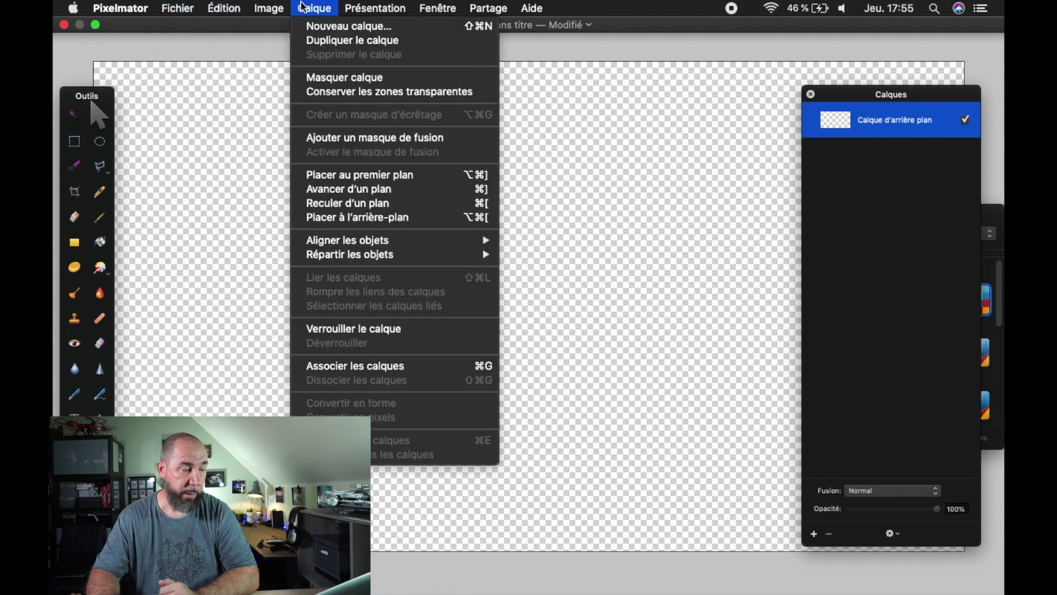
click(354, 28)
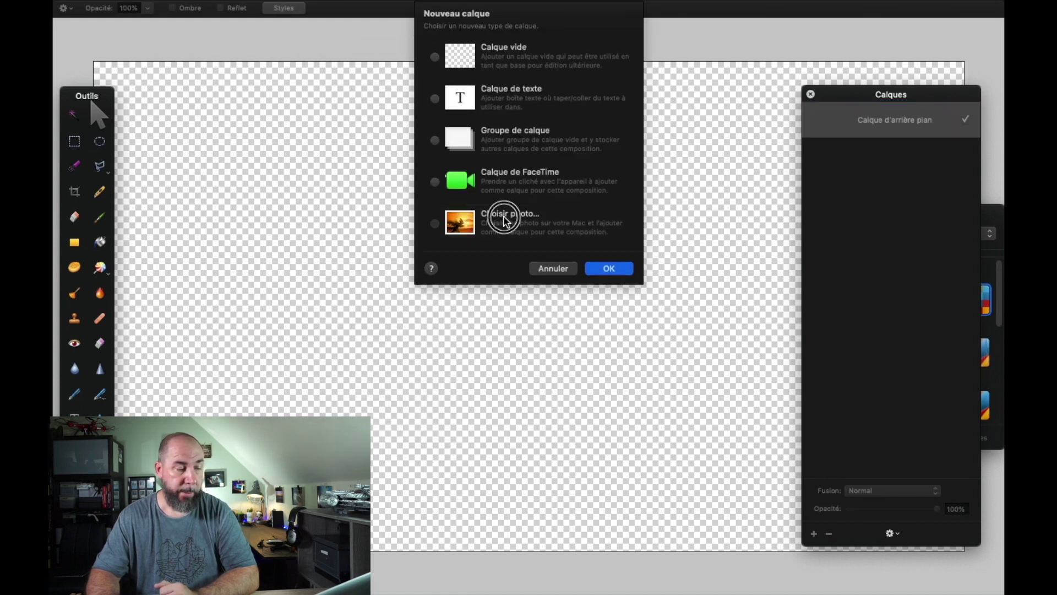
click(610, 272)
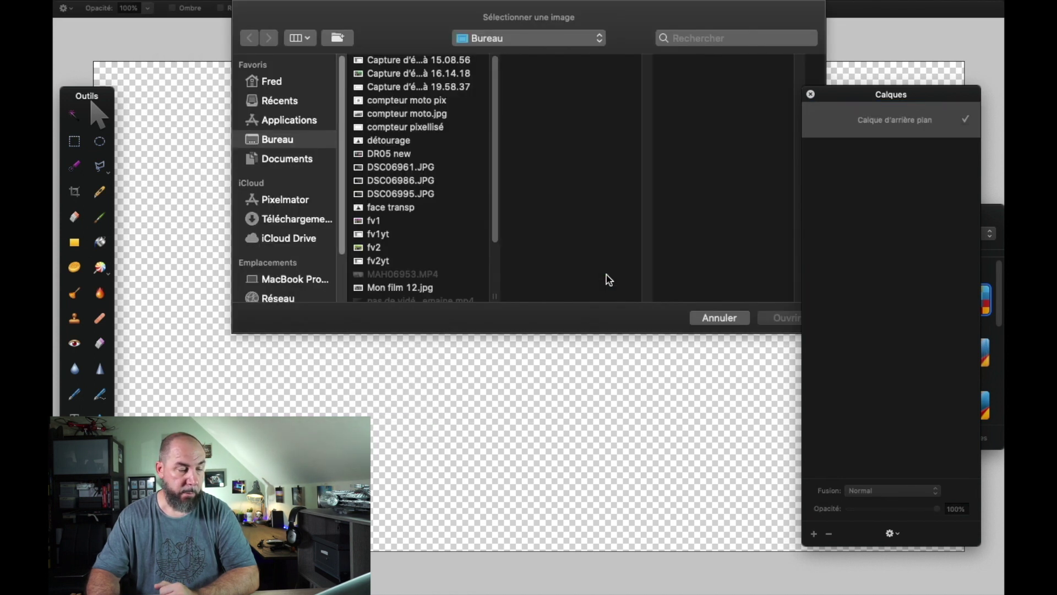
scroll(435, 211, down, 3)
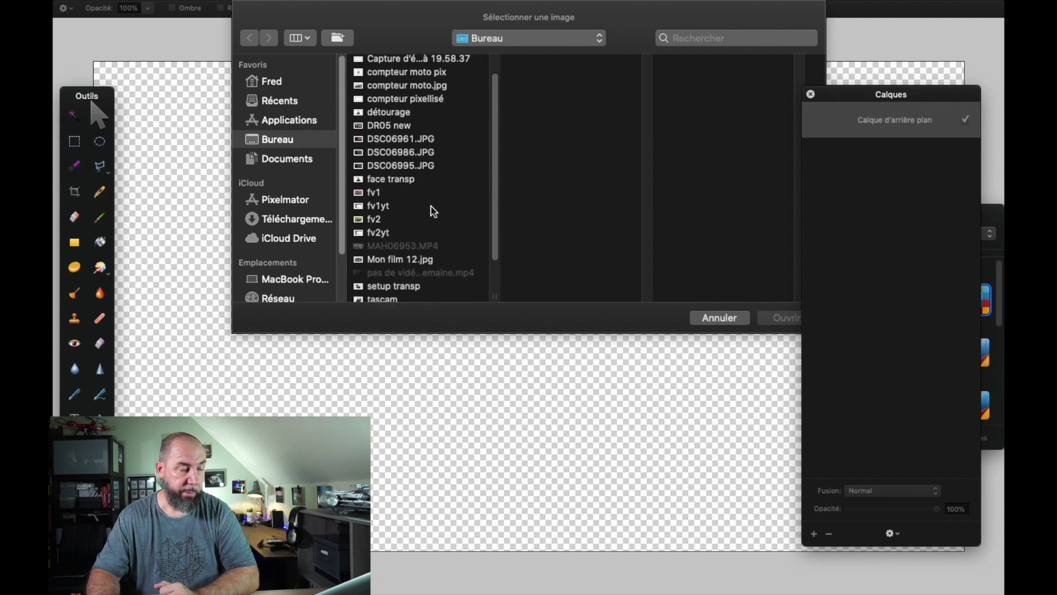
click(409, 295)
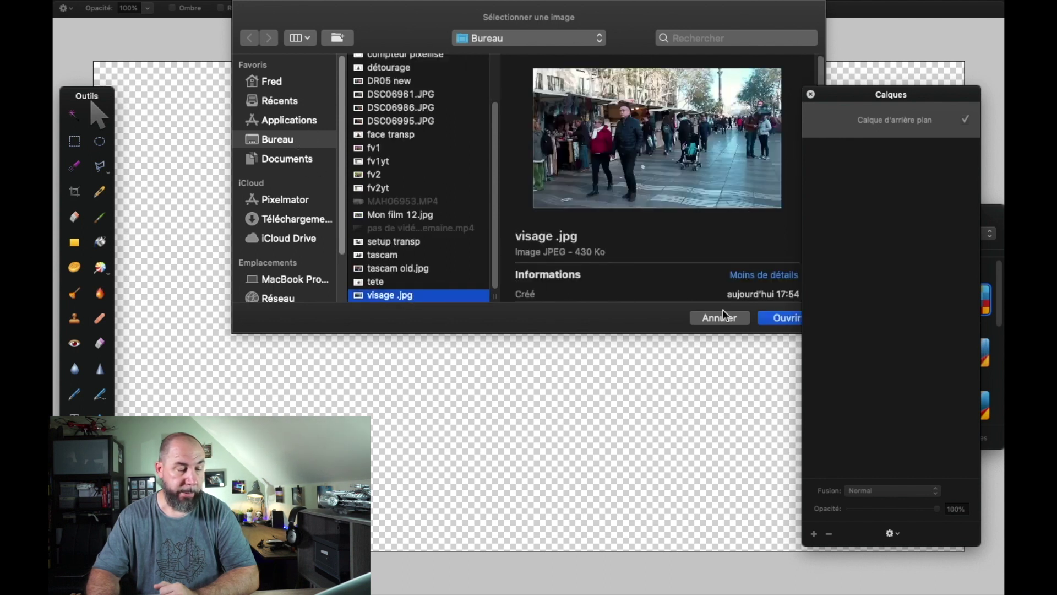
click(783, 319)
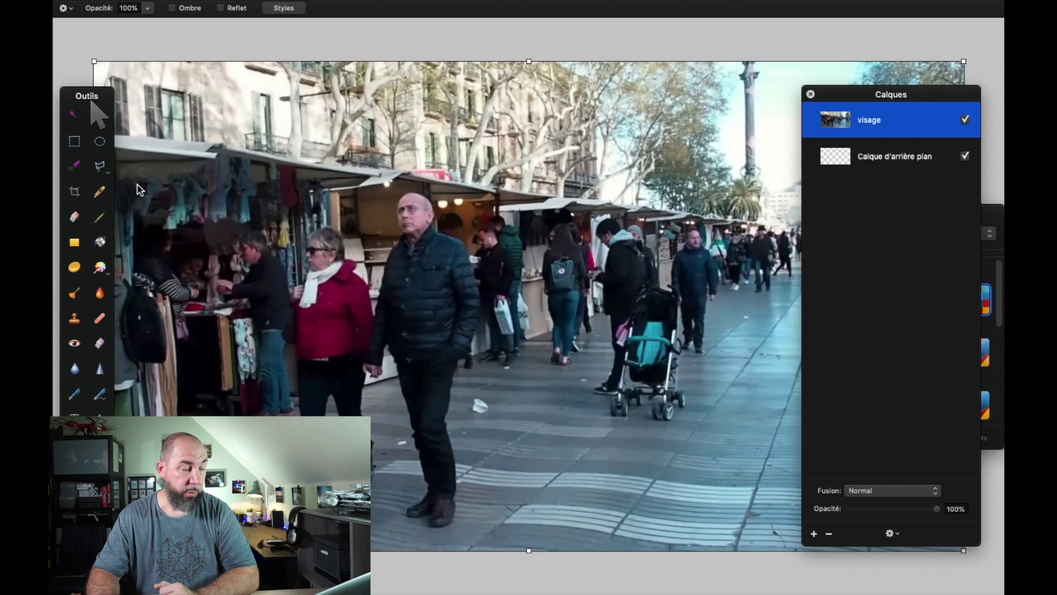
- Select the face of the man in the dark blue jacket with a circular selection, then invert it and erase the surroundings
click(104, 144)
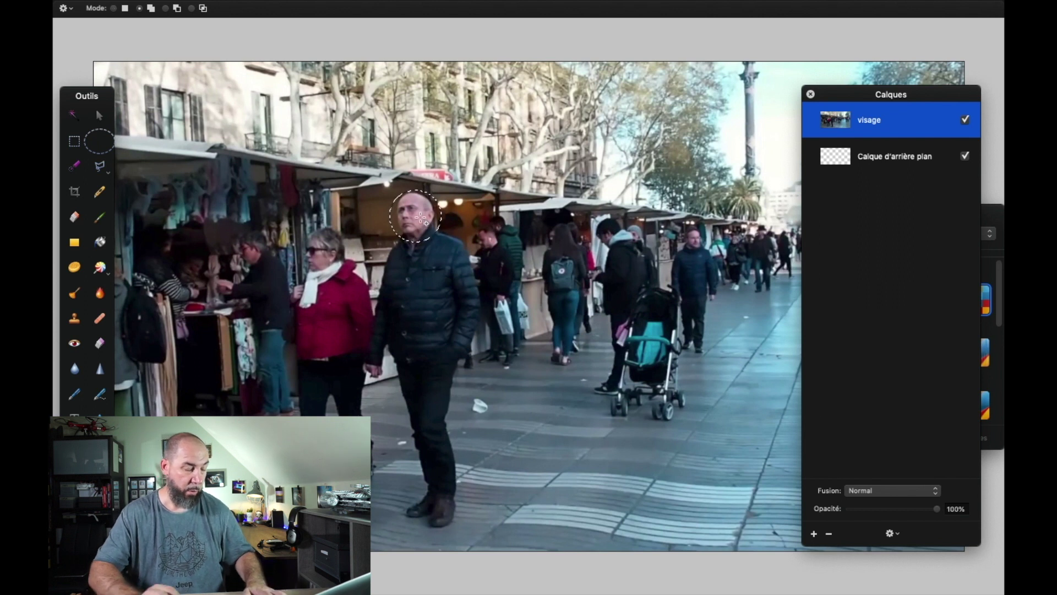
key(shift+super+i)
key(BackSpace)
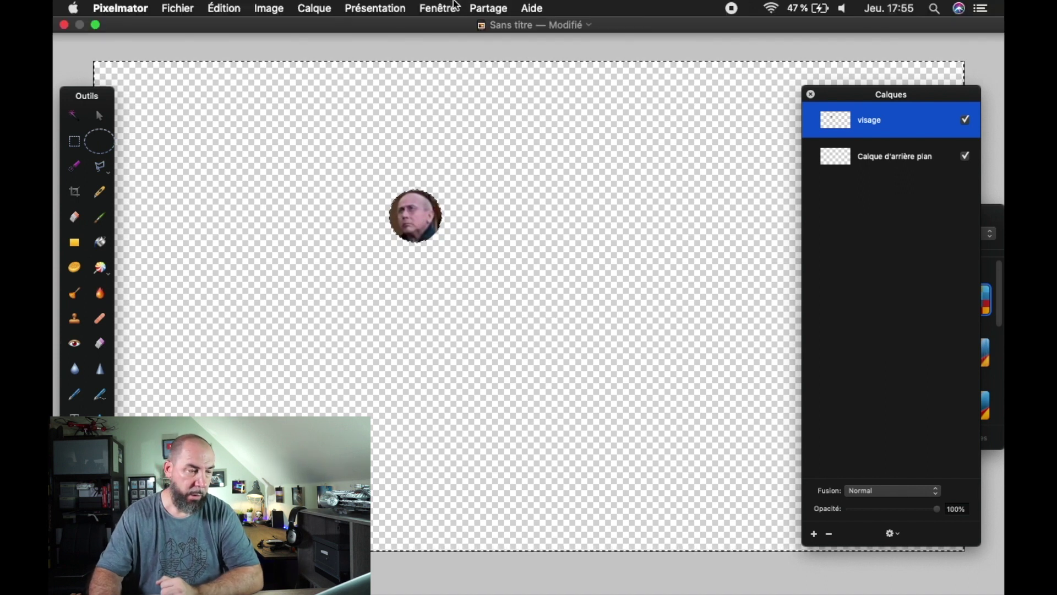
- Apply the Pixelliser effect to the cut-out face on the visage layer with a scale of 11.9 px
click(451, 8)
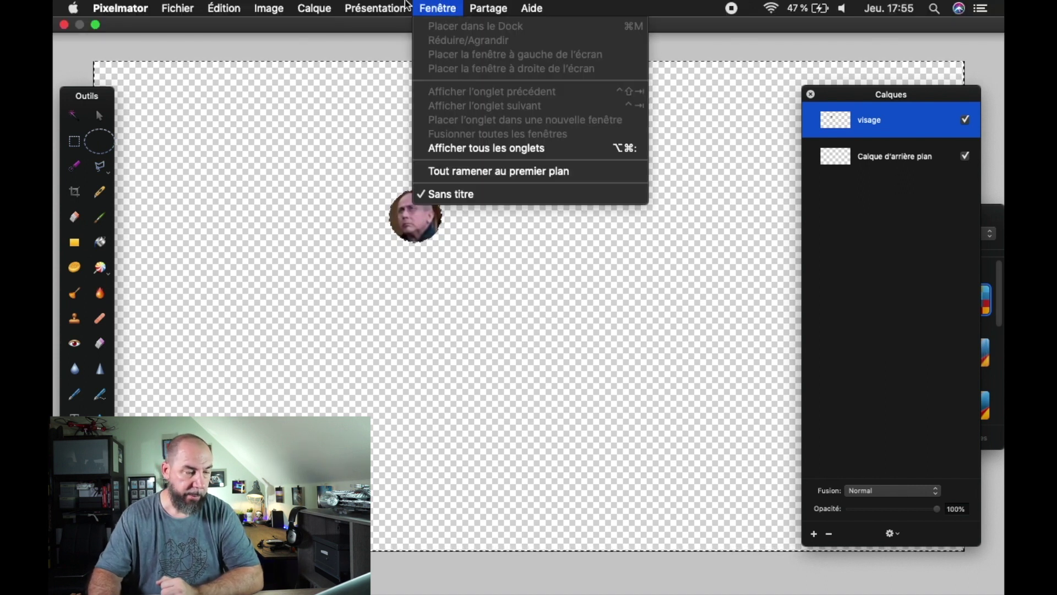
click(439, 11)
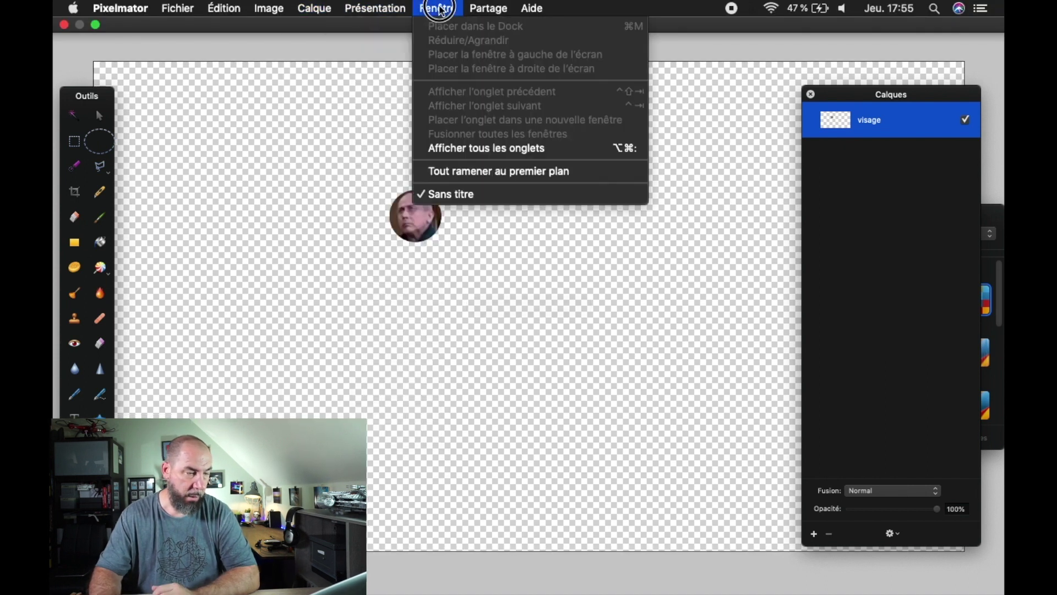
mouse_move(405, 10)
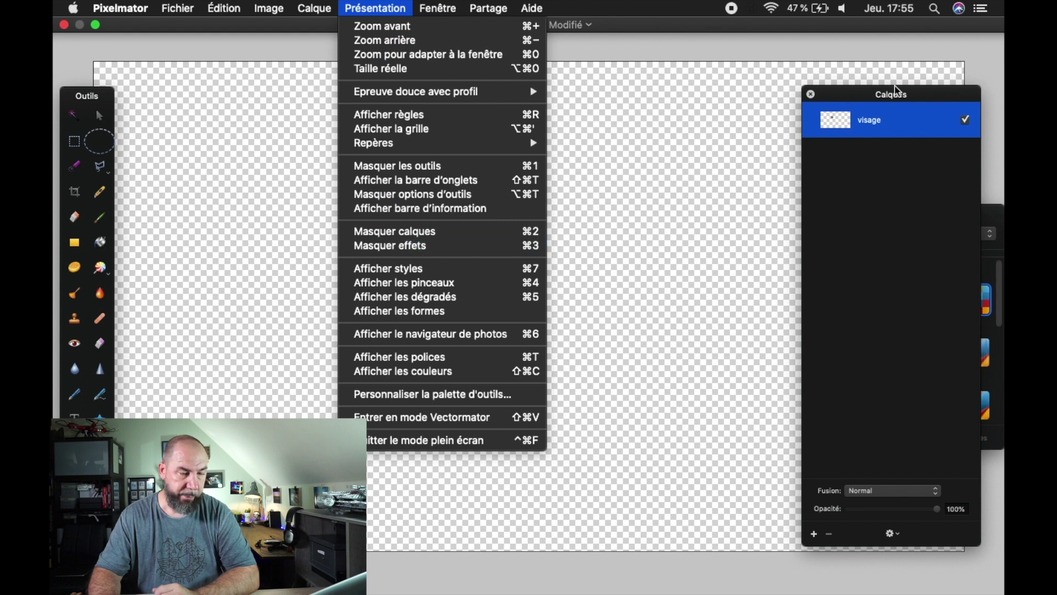
click(747, 95)
drag(939, 96, 803, 103)
drag(456, 260, 424, 221)
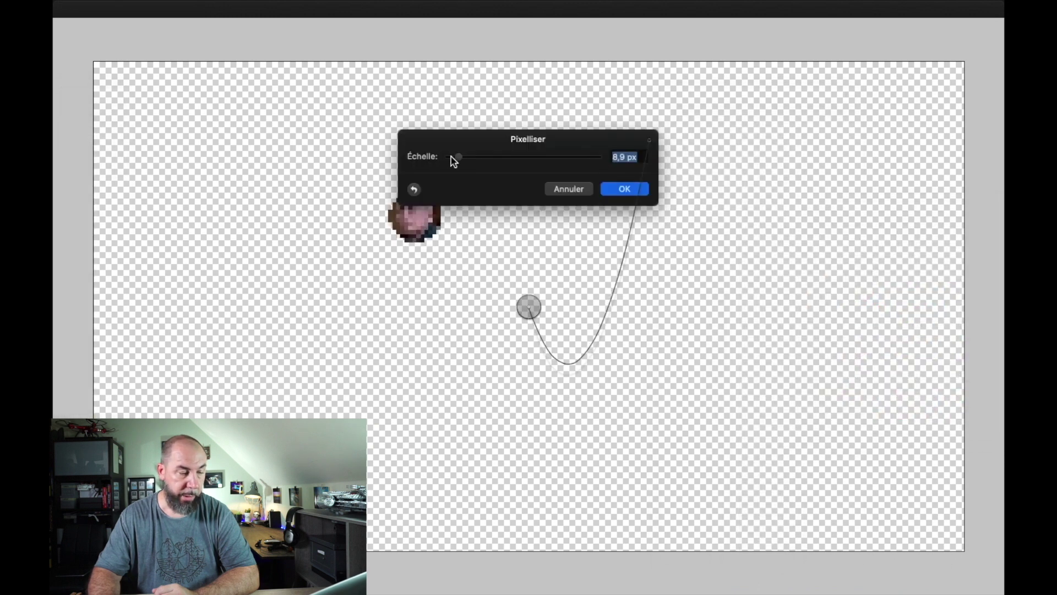
drag(460, 139, 522, 153)
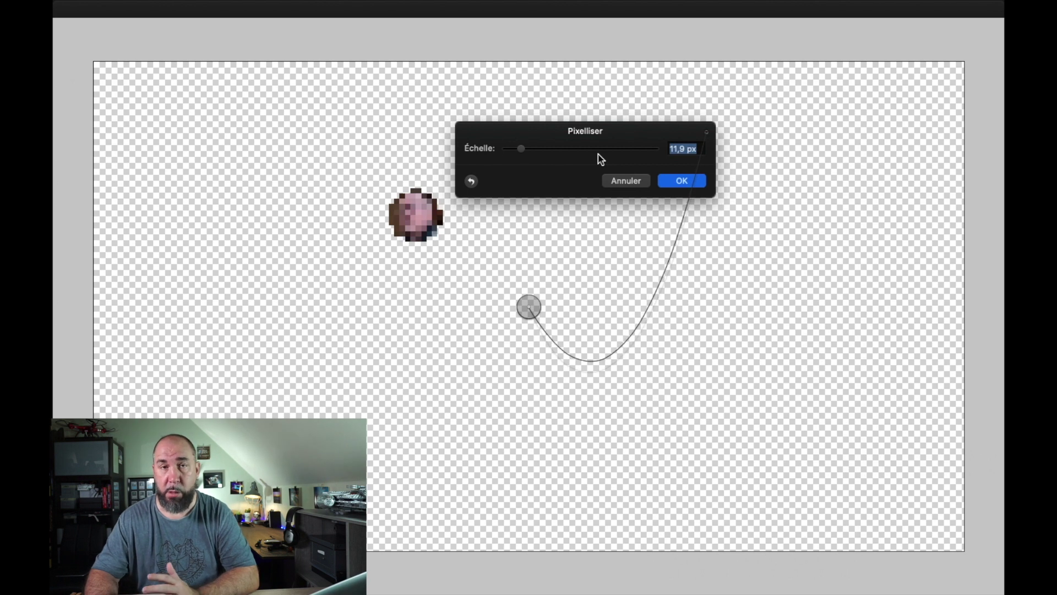
click(680, 184)
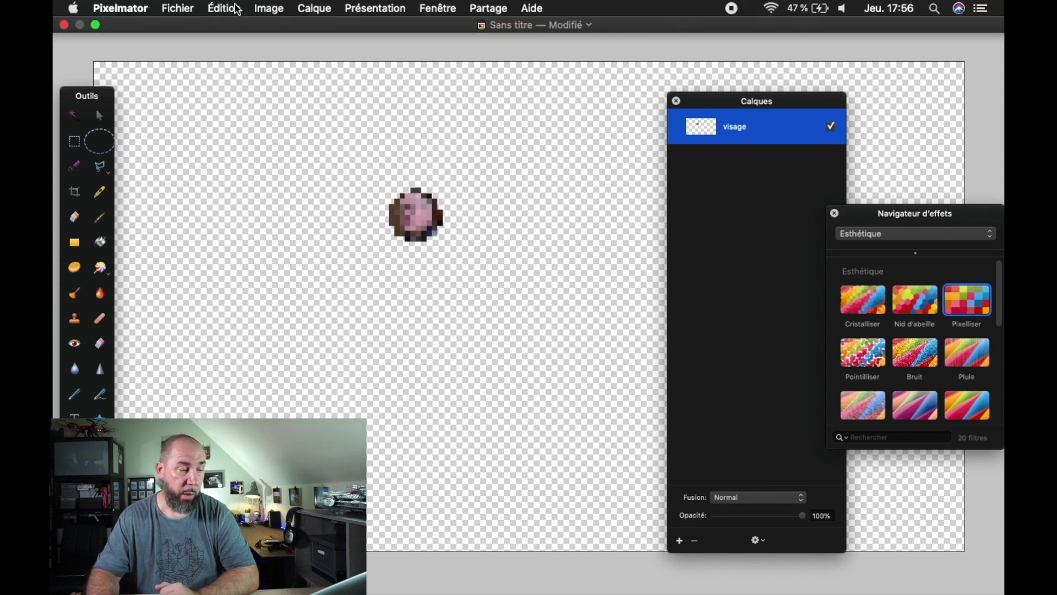
- Export the pixelated face as a transparent PNG image named visage pixellisé to the Bureau folder
click(181, 9)
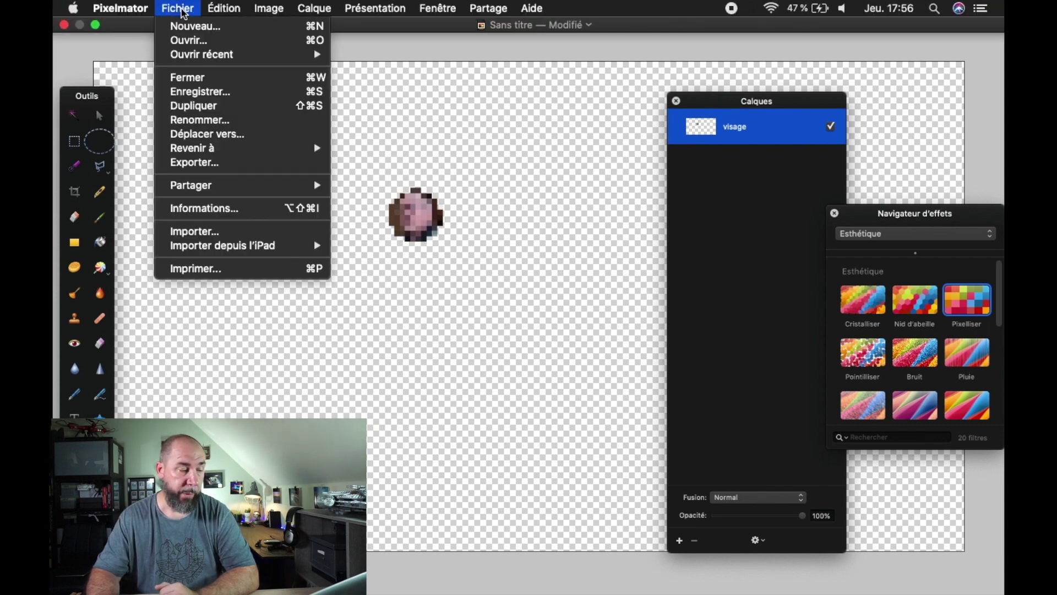
click(214, 166)
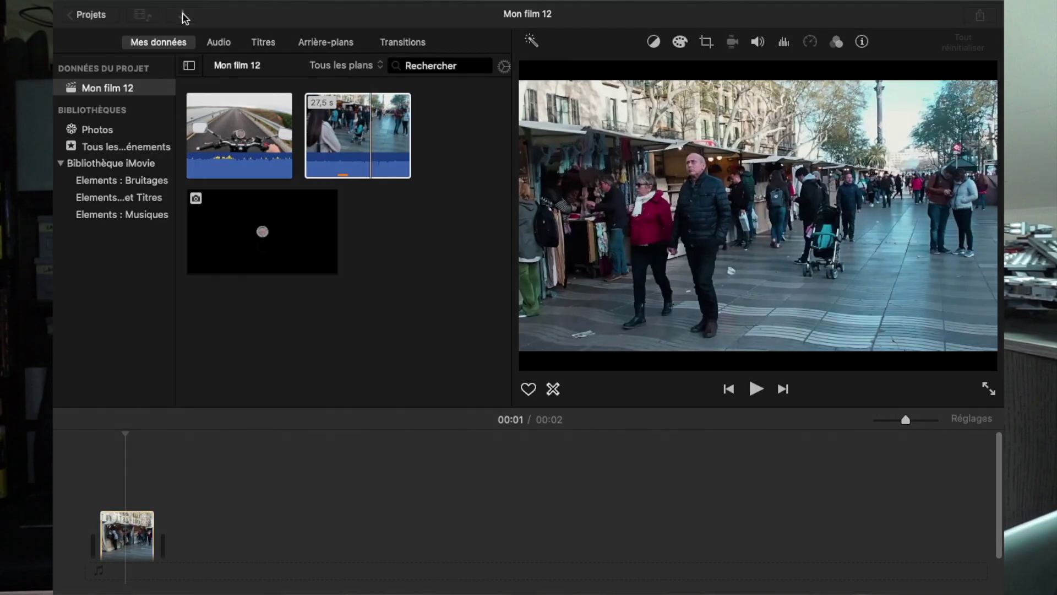
- In iMovie, import the visage pixellisé PNG from the Bureau folder into the project media
click(183, 17)
click(298, 332)
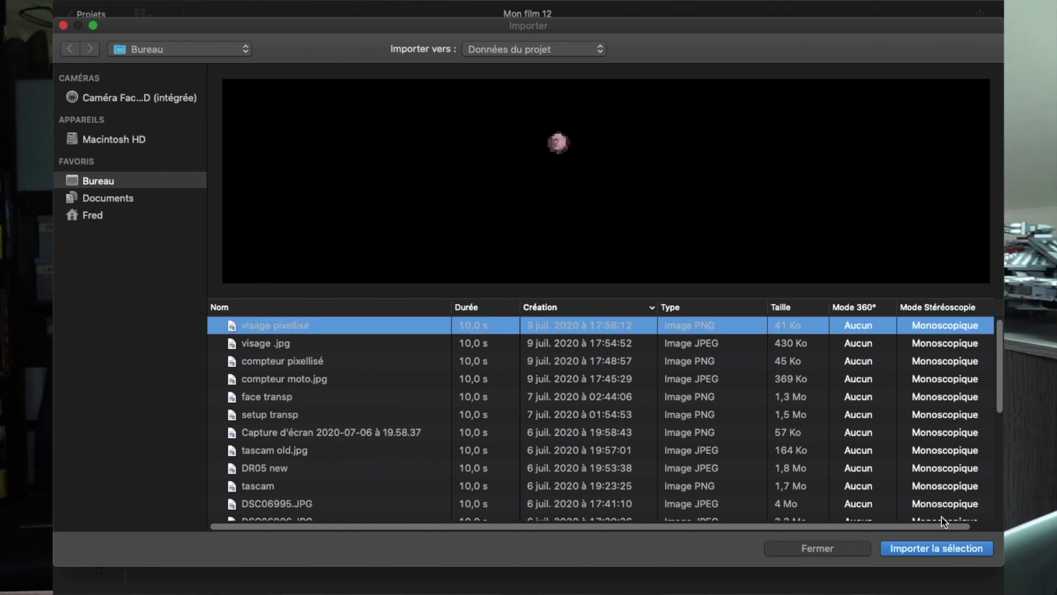
click(949, 557)
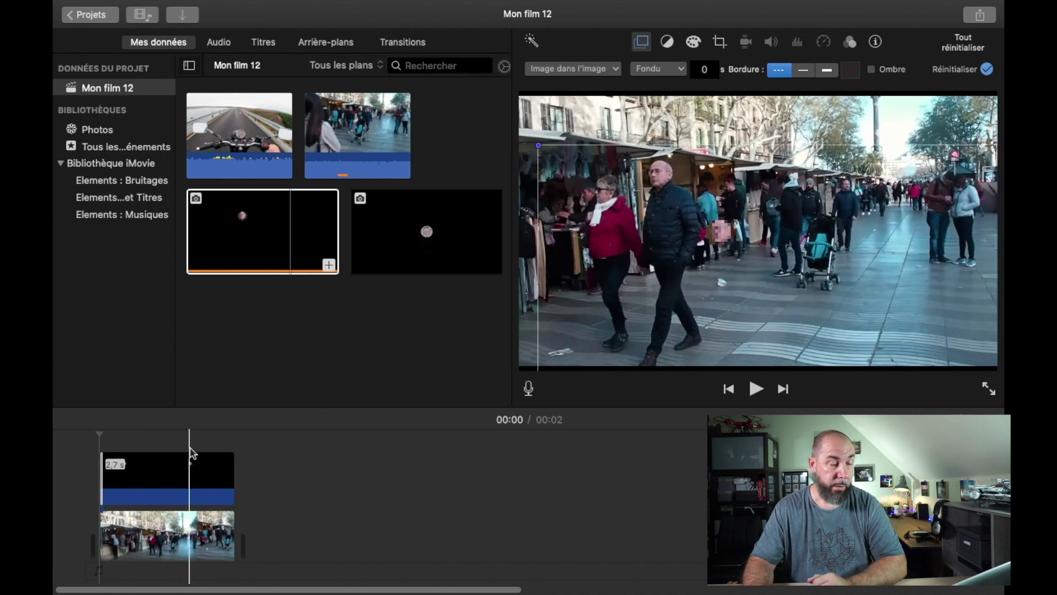
- Shrink and position the picture-in-picture overlay over the man's face at the clip's start and add a keyframe
drag(539, 145, 659, 139)
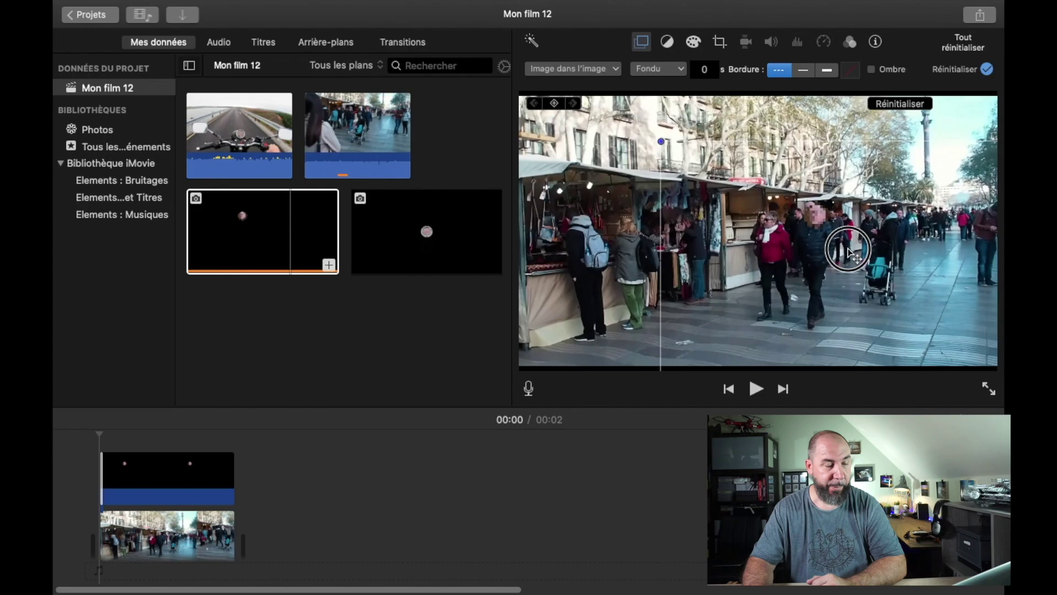
drag(843, 246, 846, 250)
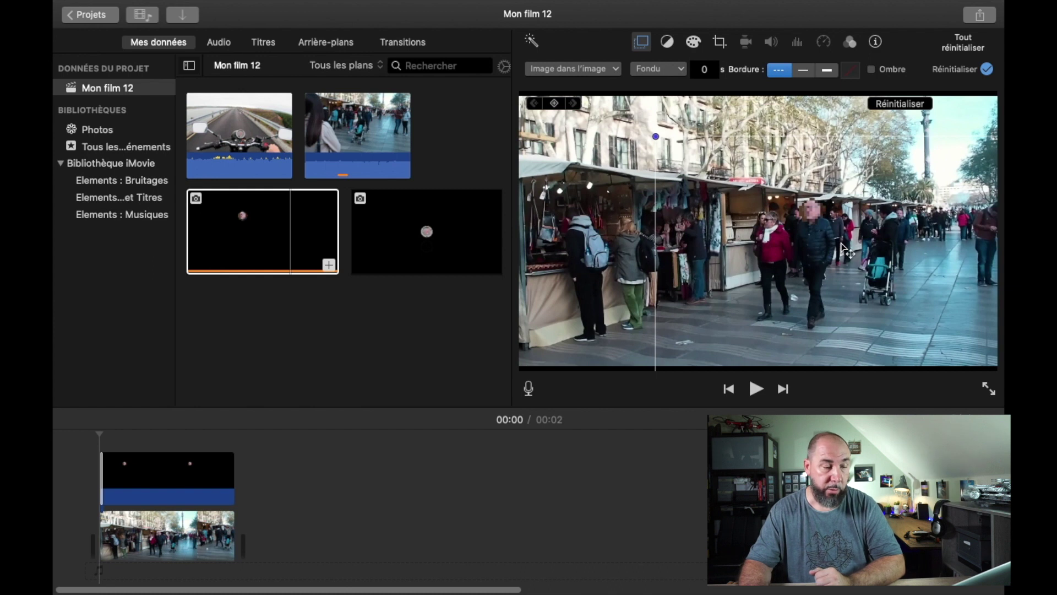
click(554, 105)
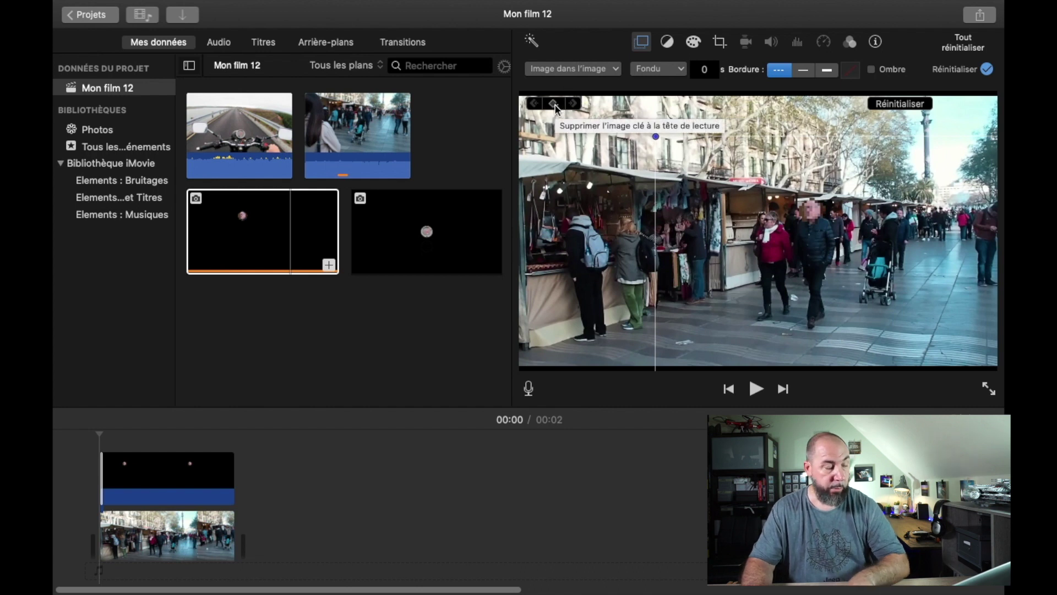
- Advance a few frames at a time through the clip's opening and reposition the pixelated overlay on the walking man's face
key(Right)
key(Right)
key(Right)
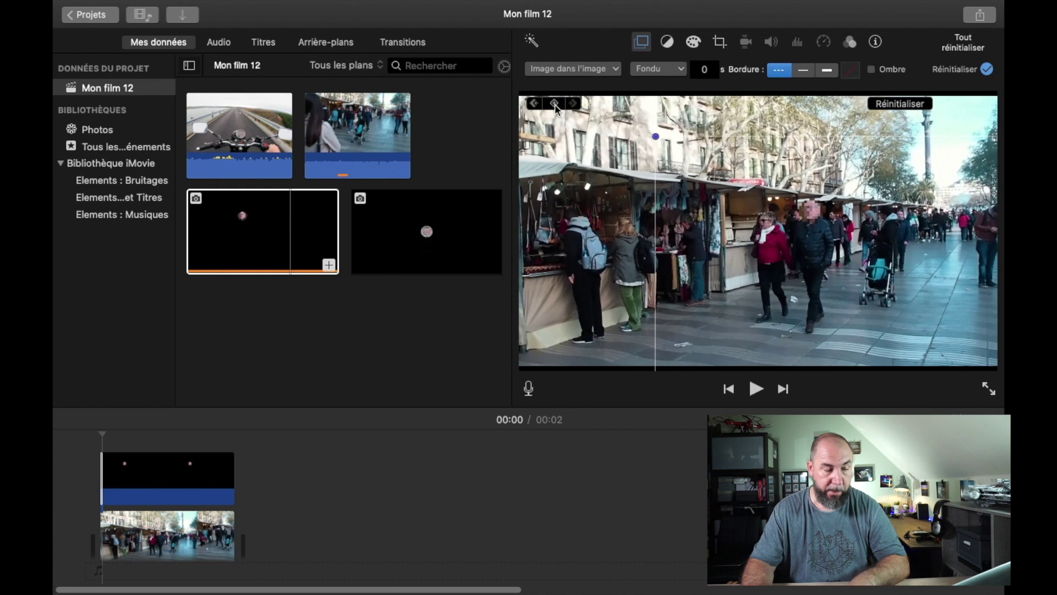
key(Right)
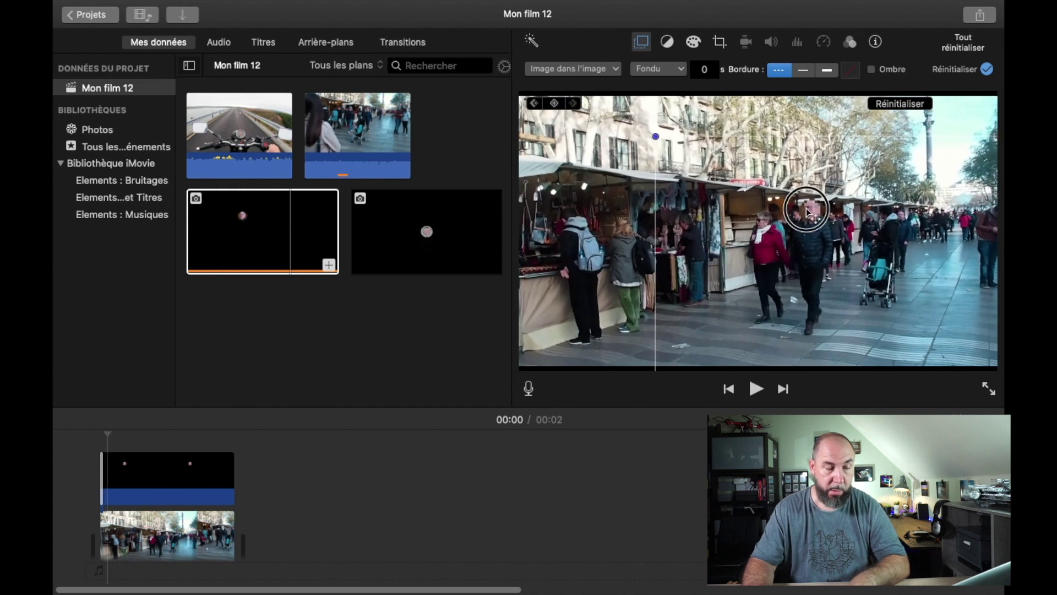
key(Right)
key(Right)
key(Right)
key(Right)
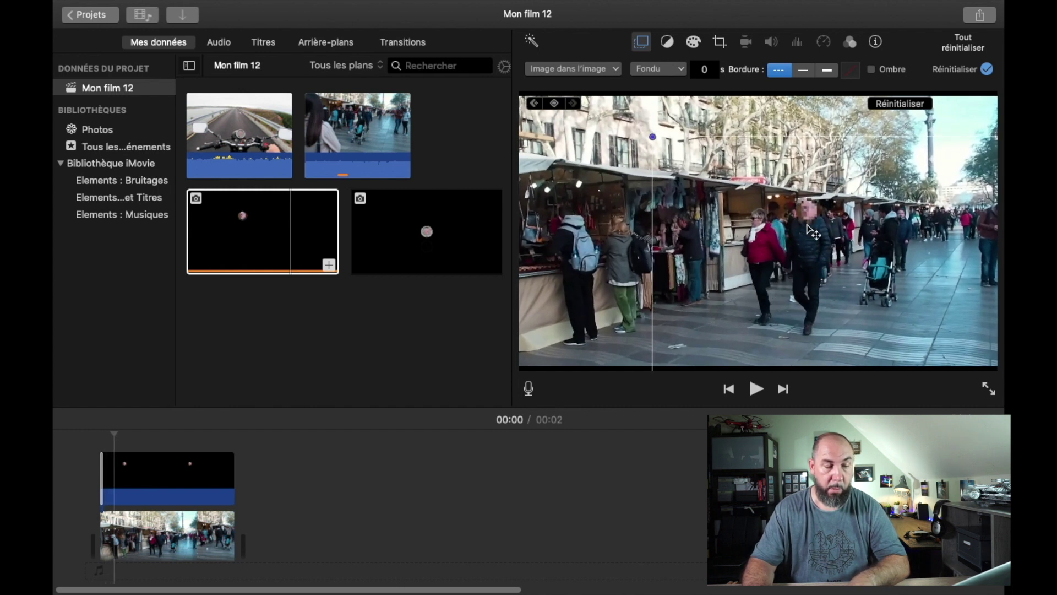
key(Right)
key(Right)
drag(812, 226, 797, 212)
key(Right)
key(Right)
key(Right)
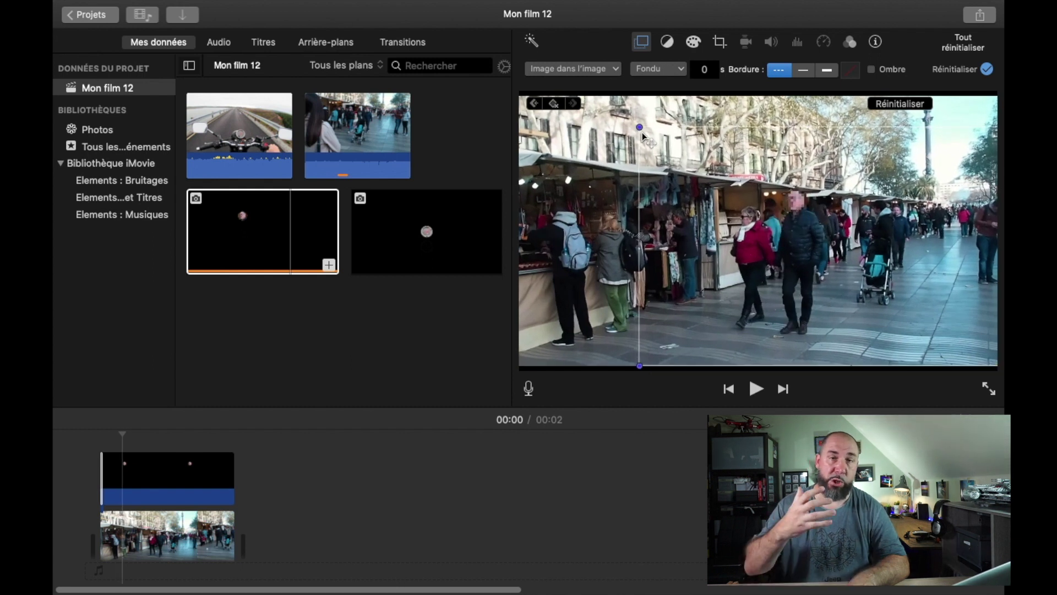
- Enlarge the pixelated overlay as the man approaches and keep it centred on his face in the following frames
click(639, 128)
drag(640, 128, 631, 121)
drag(792, 194, 791, 200)
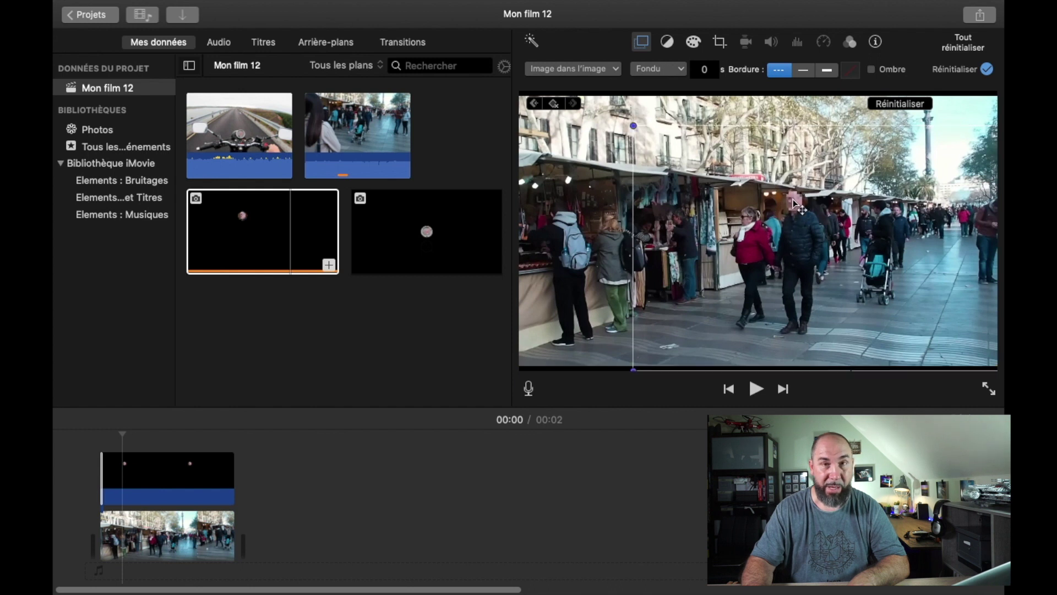
drag(635, 125, 610, 113)
drag(810, 230, 766, 209)
drag(573, 358, 693, 256)
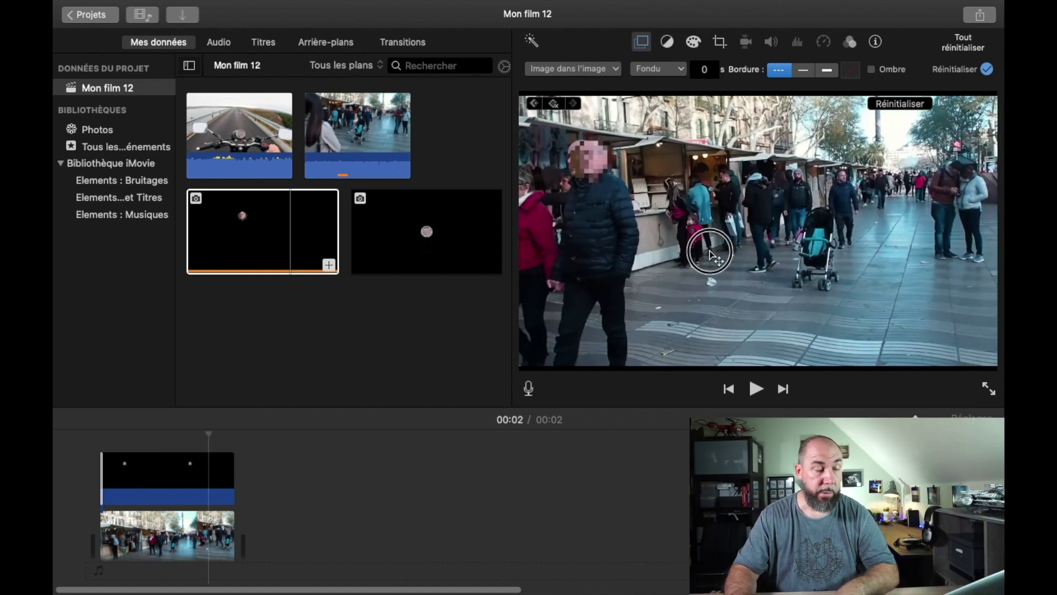
- Shift the overlay with the man's face as he walks out of the frame, advancing to the clip's end
click(698, 254)
key(Right)
drag(695, 252, 617, 263)
key(Right)
key(Right)
key(Right)
key(Right)
key(Right)
key(Right)
key(Right)
key(Right)
key(Right)
key(Right)
key(Right)
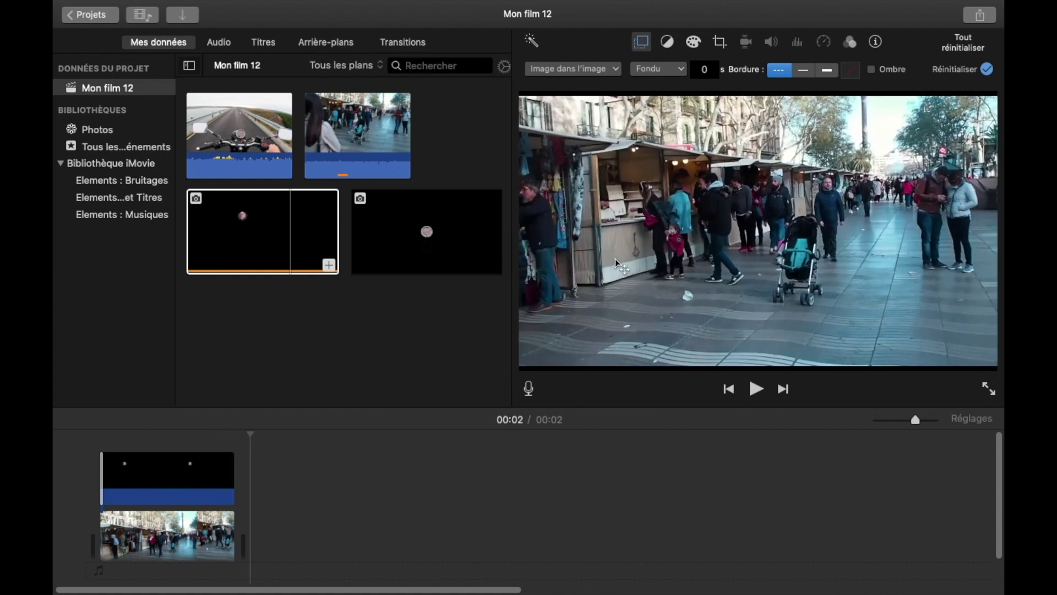
- Play the street clip from the beginning to check that the pixelated overlay follows the man's face
click(99, 447)
key(space)
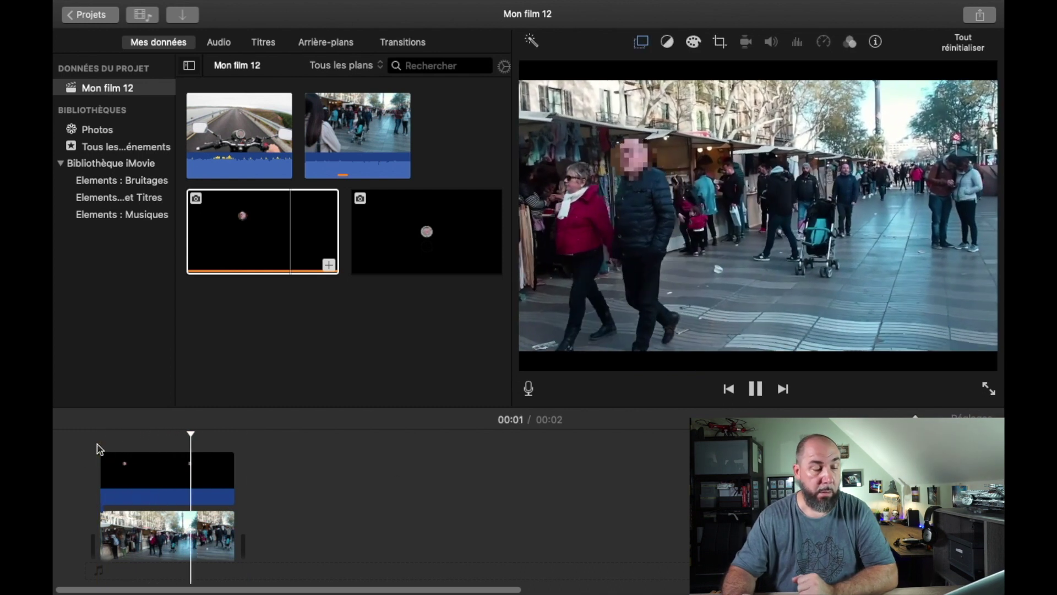